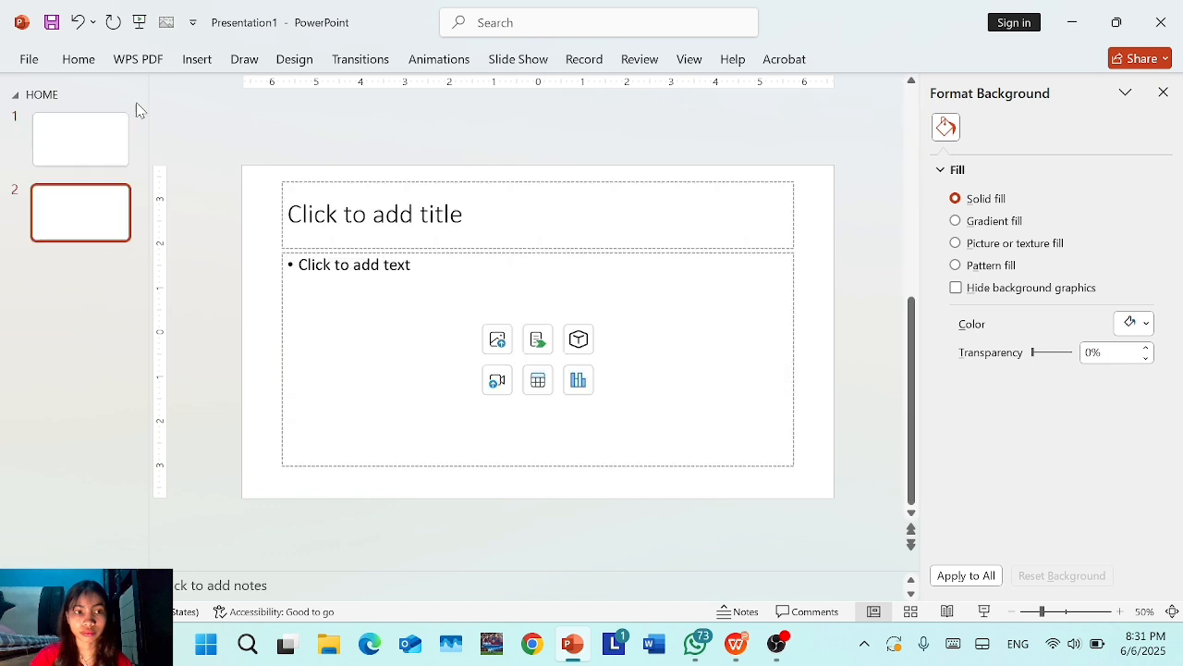
- Add a new section starting at slide 2 and name it BAB 1
left_click(89, 58)
left_click(174, 135)
left_click(183, 137)
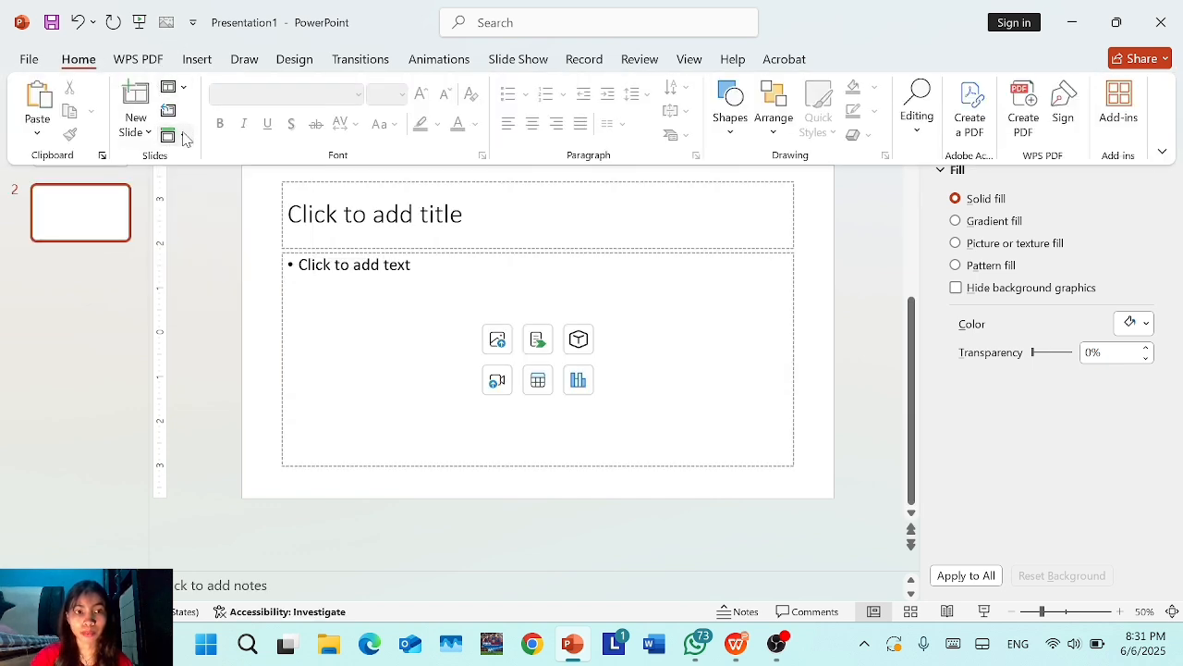
left_click(183, 137)
left_click(190, 162)
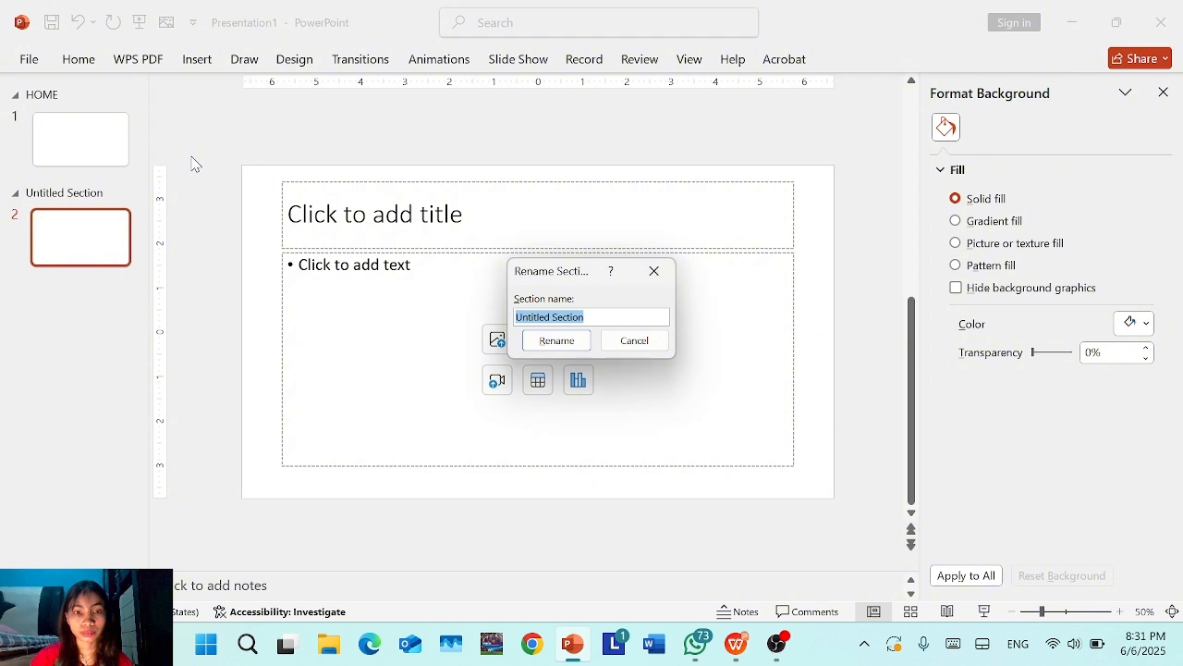
type("BAB 1")
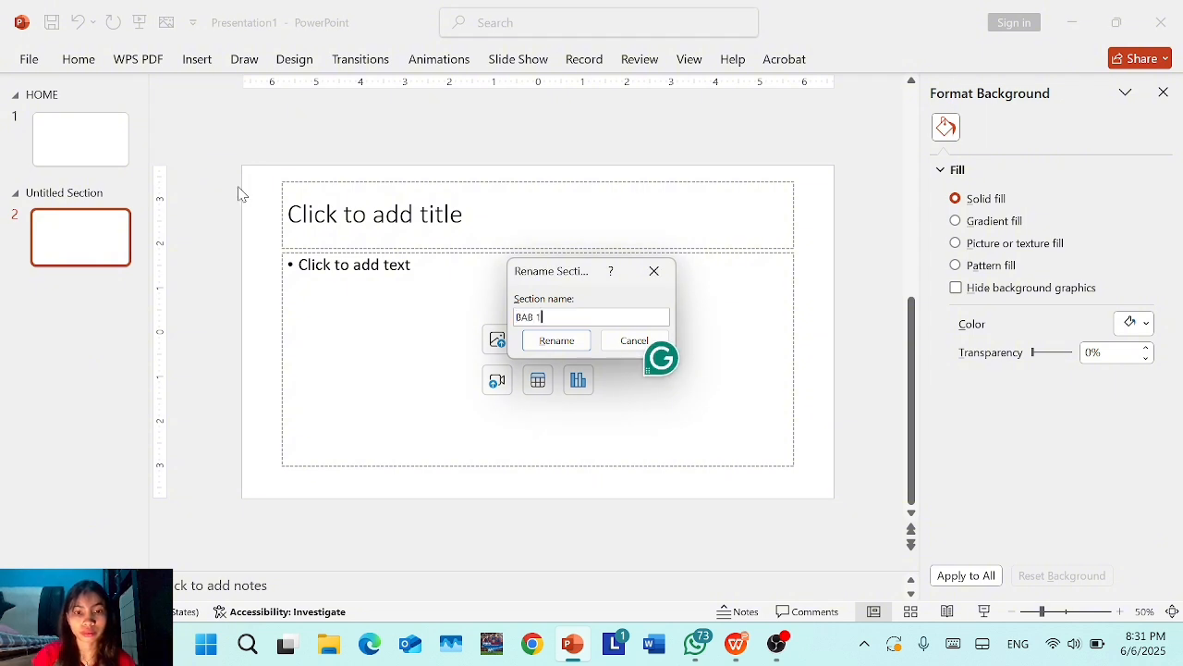
key("Return")
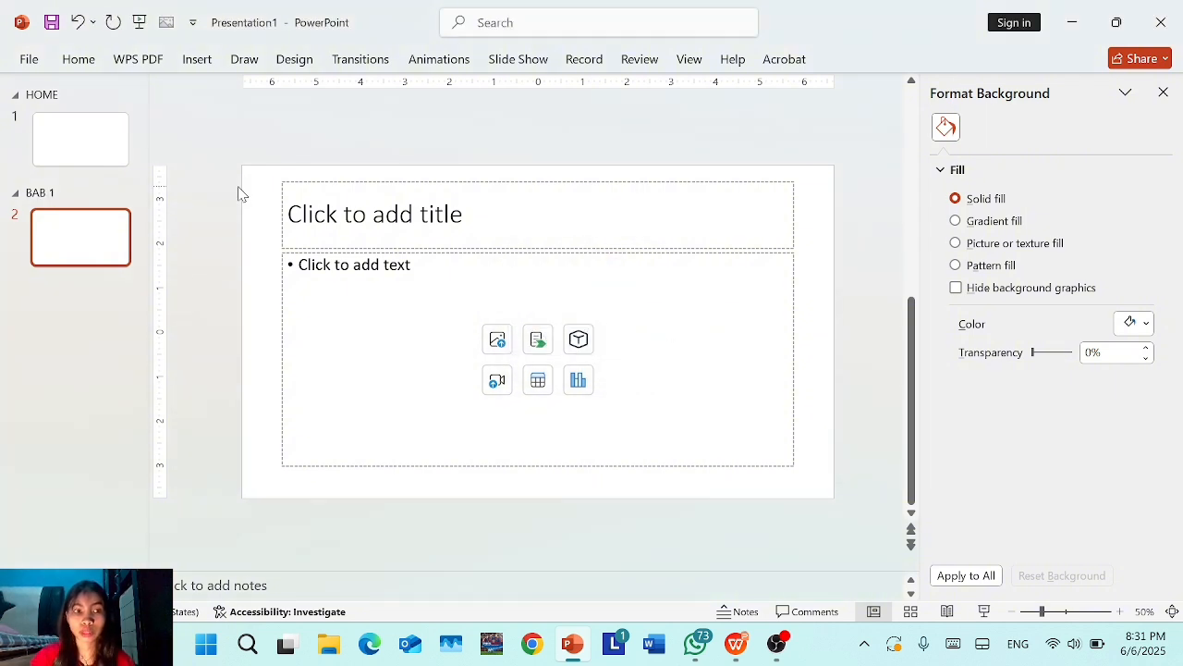
- Delete the title and content placeholders from slide 2
mouse_move(276, 195)
left_mouse_down()
mouse_move(327, 216)
mouse_move(256, 196)
left_mouse_up()
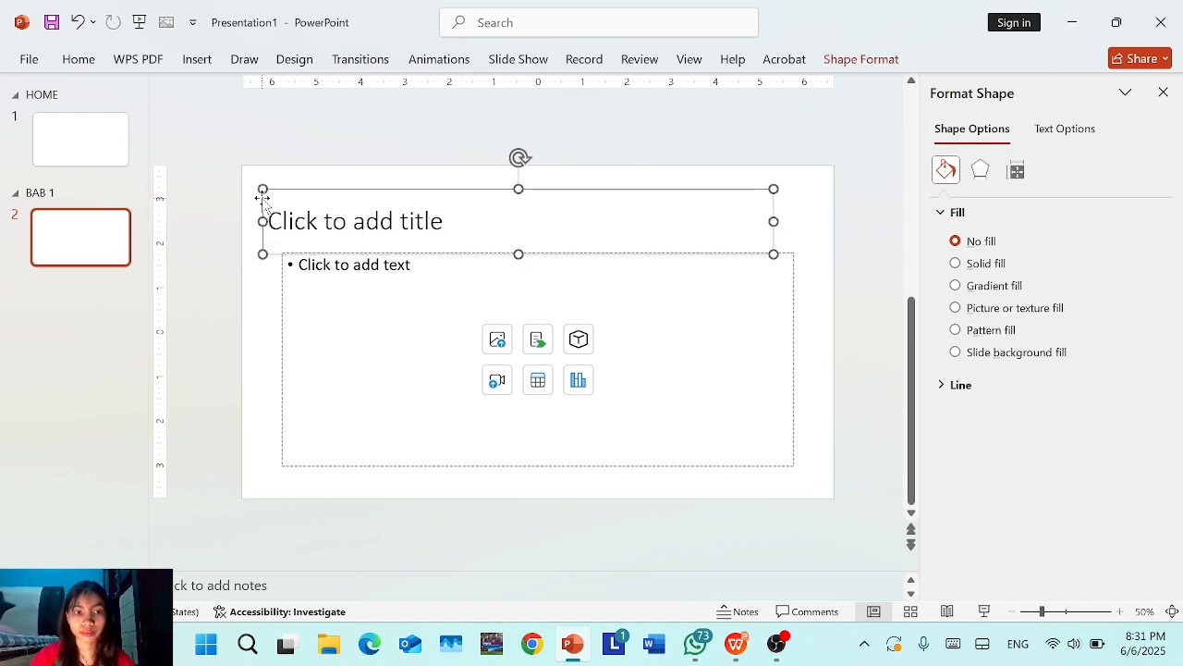
key("Delete")
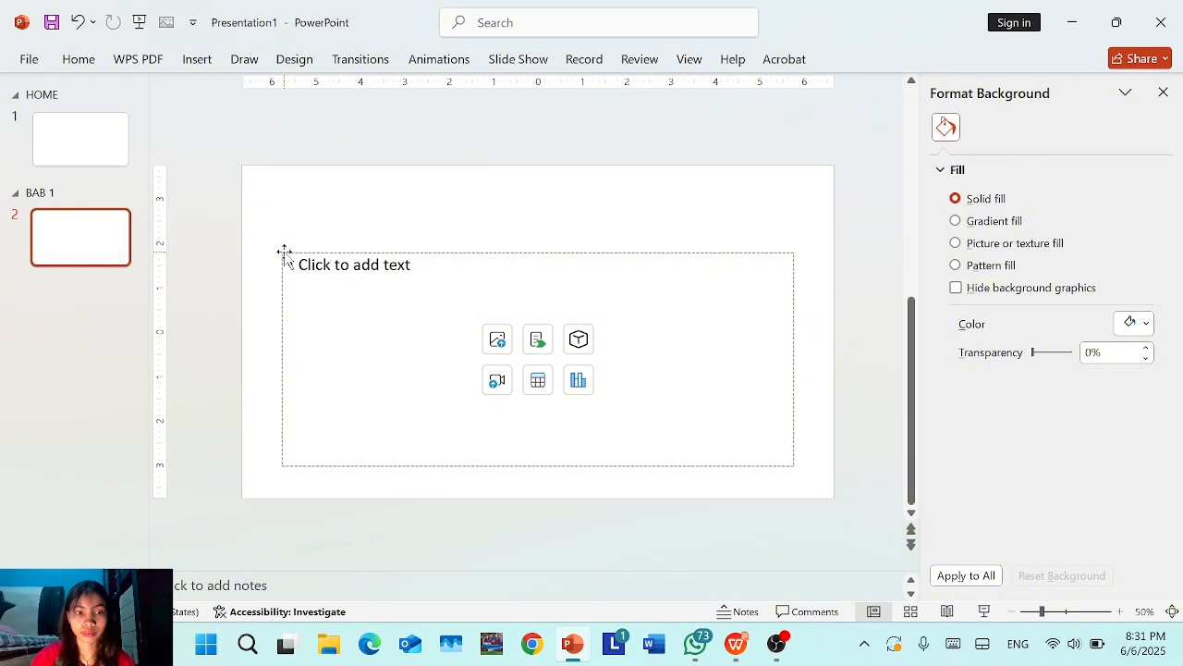
left_click(284, 252)
key("Delete")
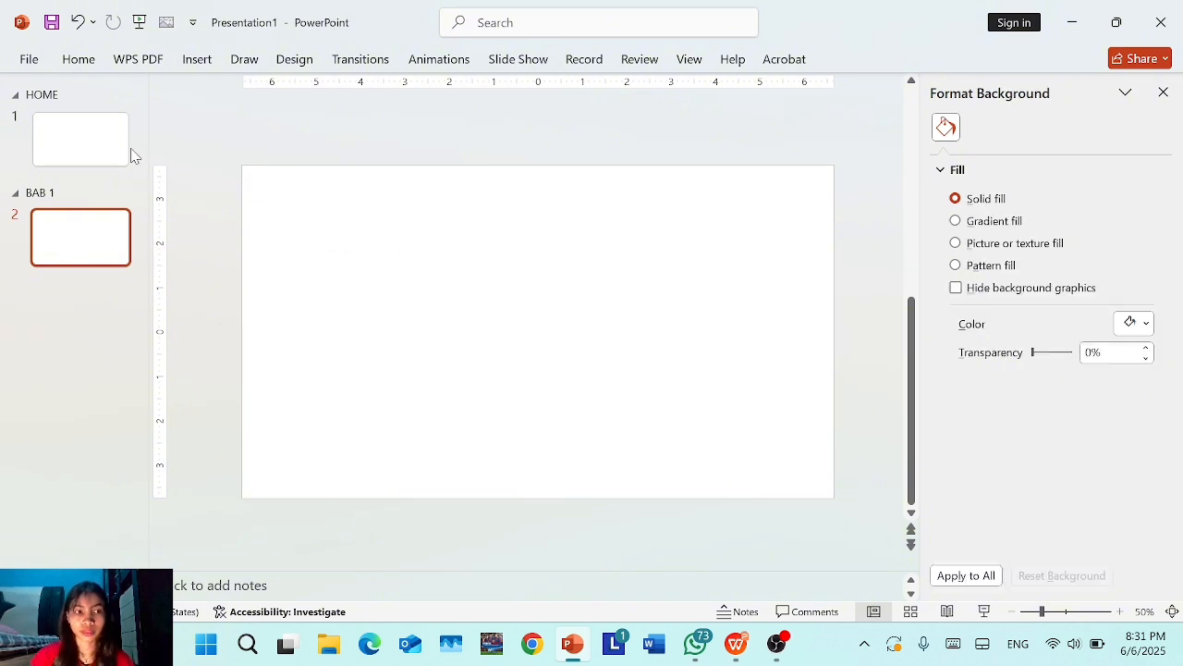
- Copy all cover elements from template Laras .pptx in WPS Office, return to PowerPoint and try pasting them onto slide 1
left_click(108, 145)
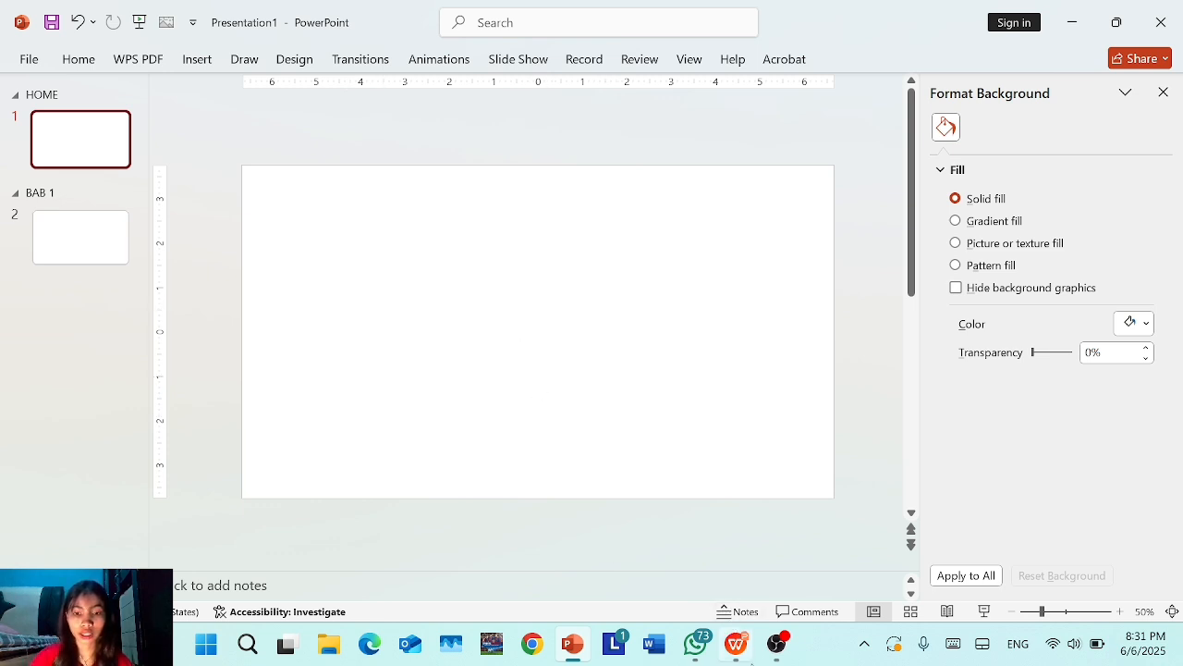
mouse_move(737, 644)
left_click(727, 567)
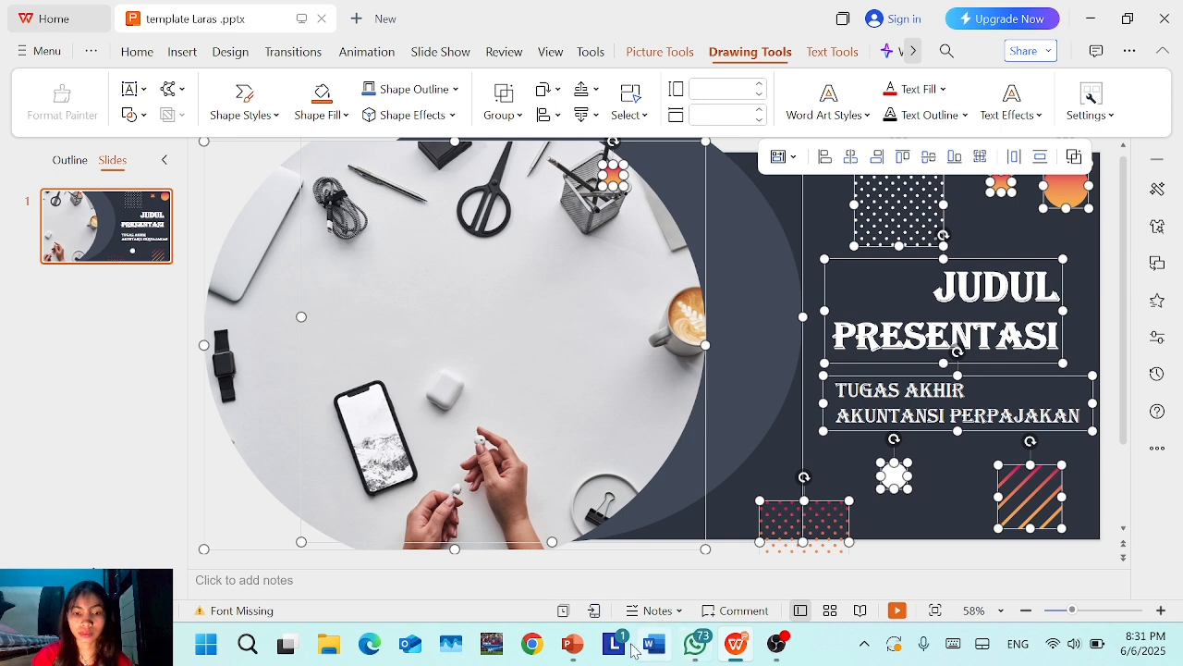
left_click(585, 655)
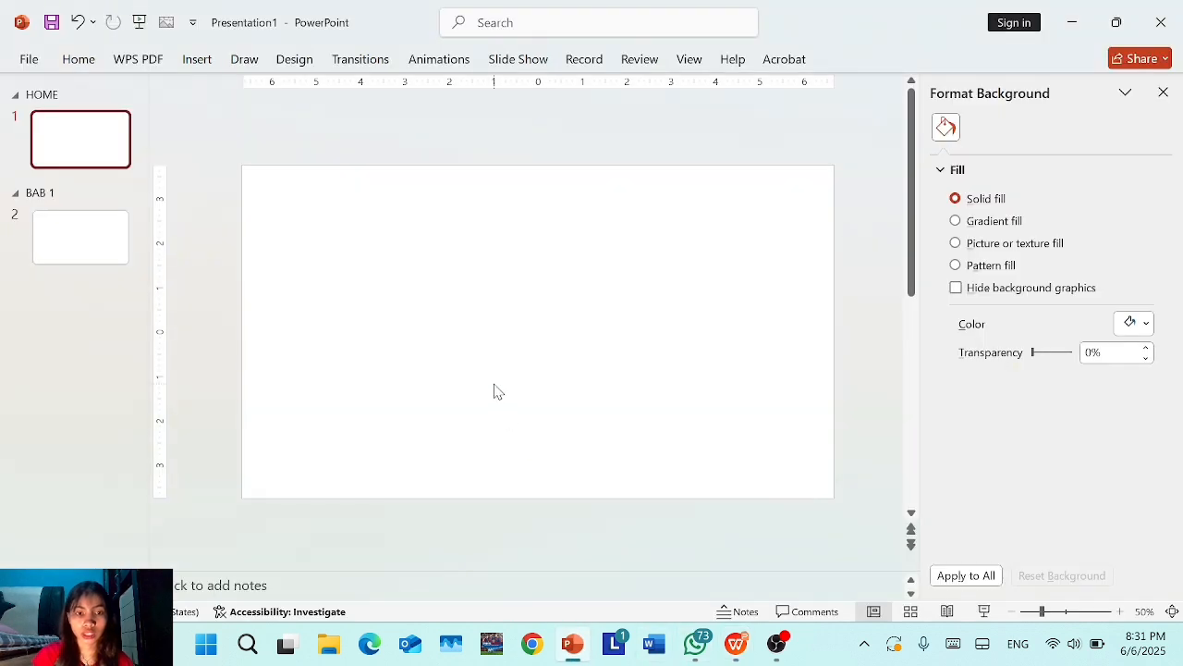
key("ctrl+v")
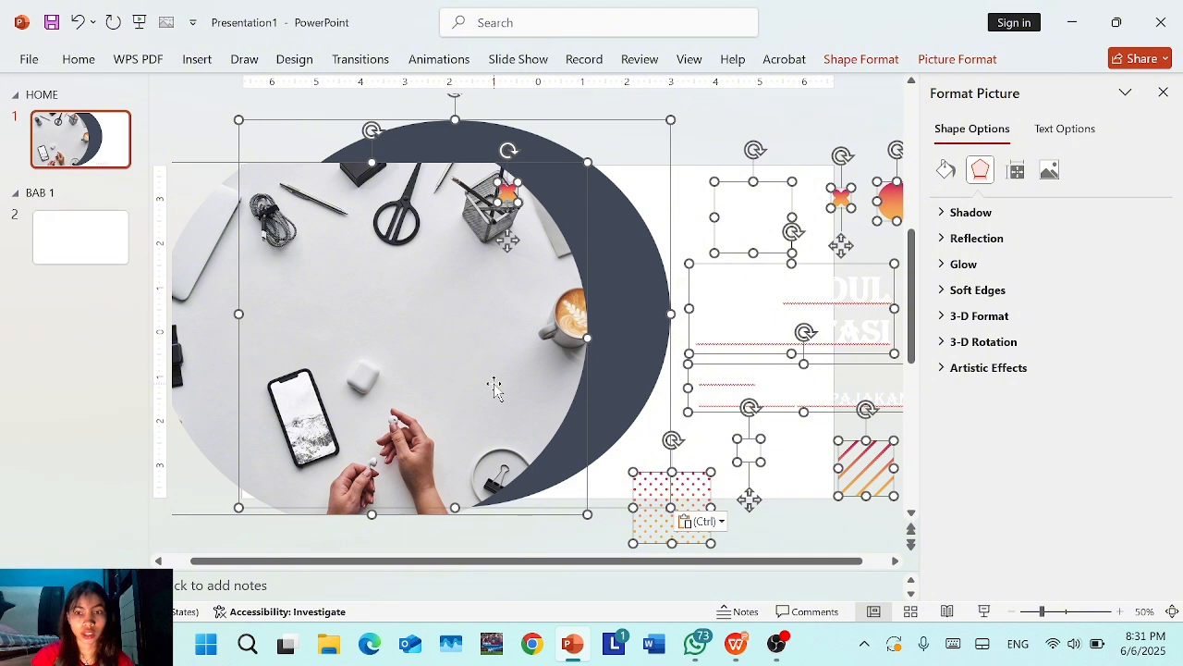
key("ctrl+z")
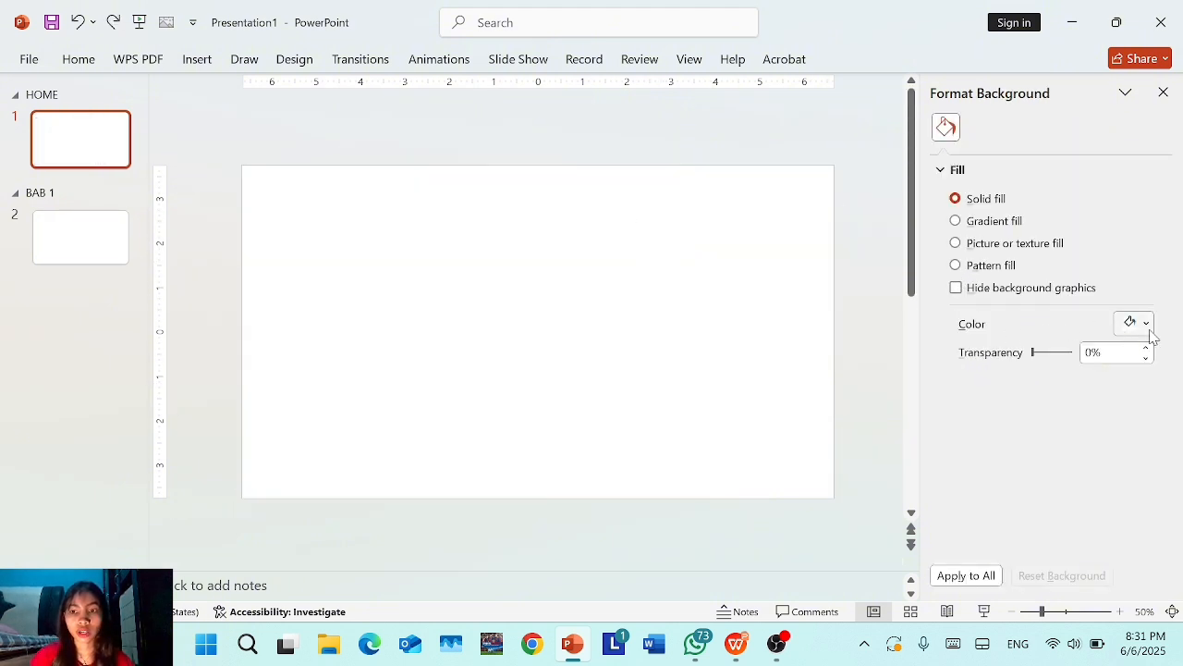
- Set the background of slides 1 and 2 to a solid fill in the darkest blue-gray theme colour
left_click(1151, 331)
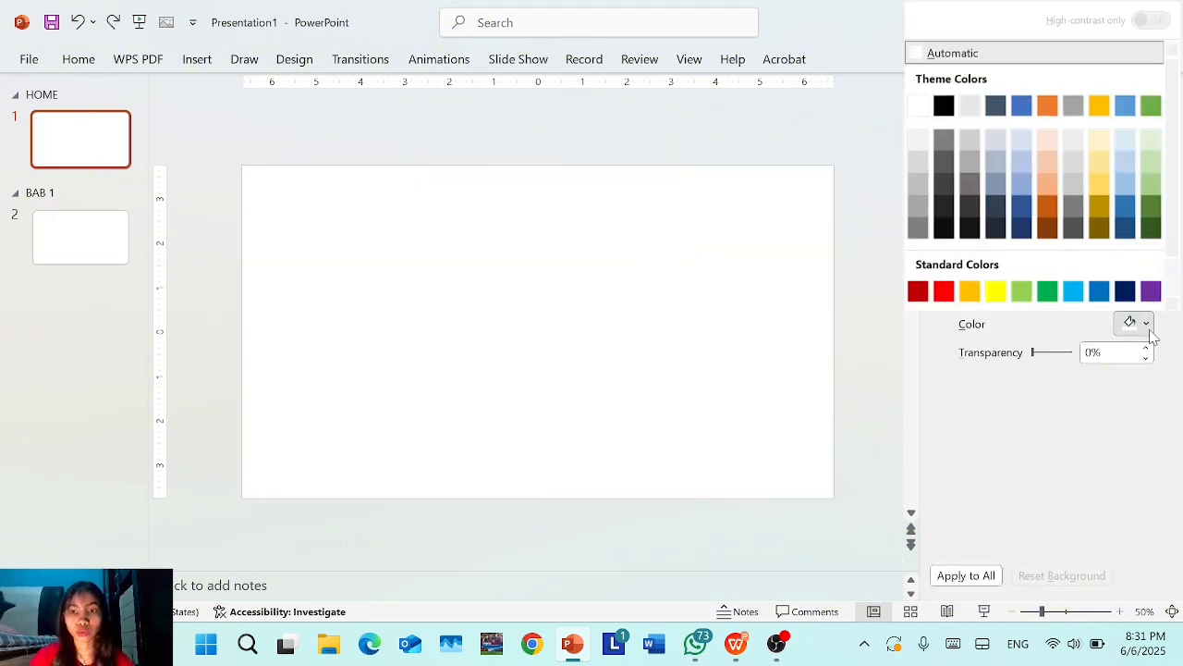
left_click(996, 226)
left_click(108, 218)
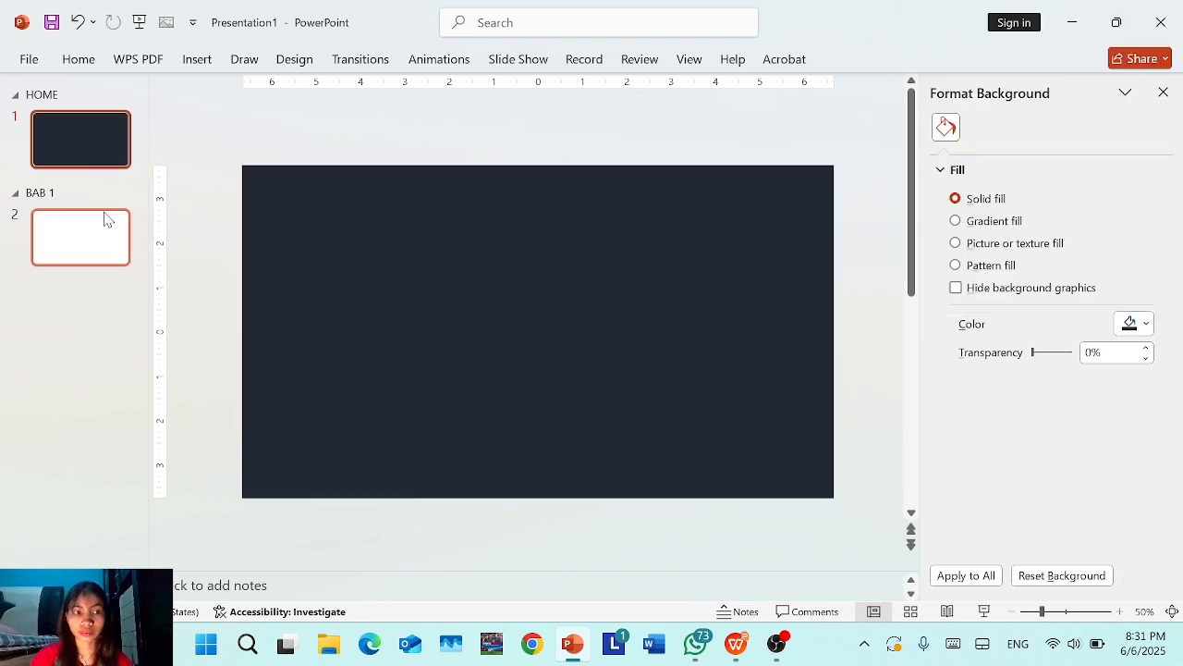
left_click(1130, 329)
left_click(1004, 236)
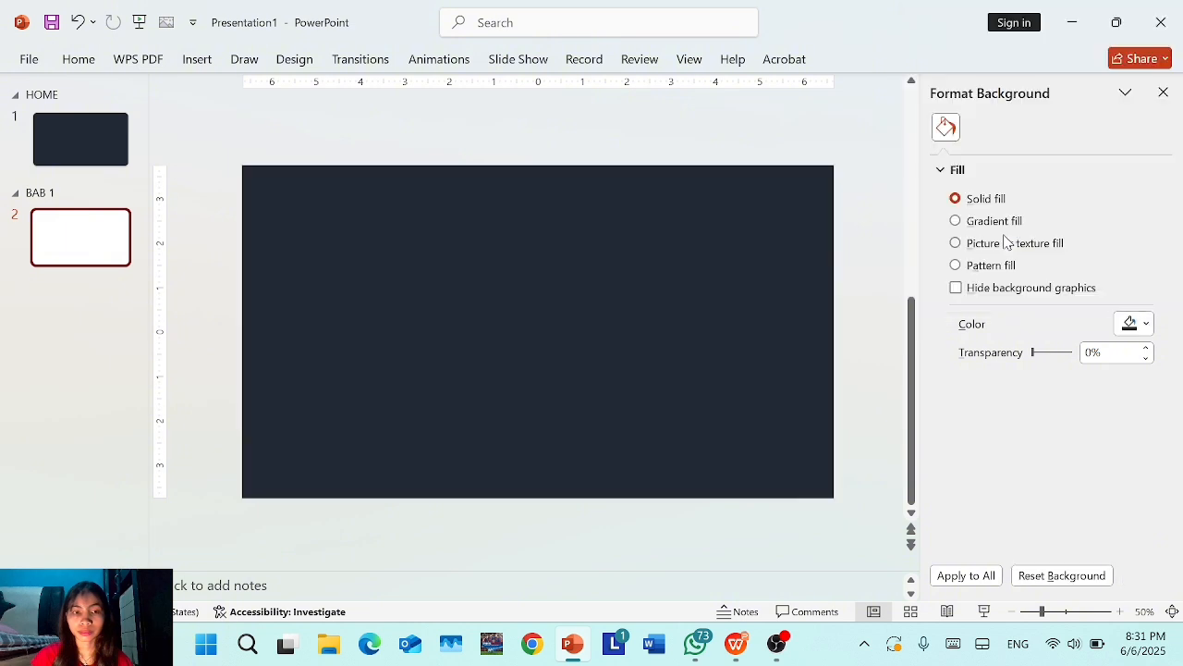
- Paste the copied cover elements onto slide 1 and shift them all left so the title text fits within the slide
left_click(117, 156)
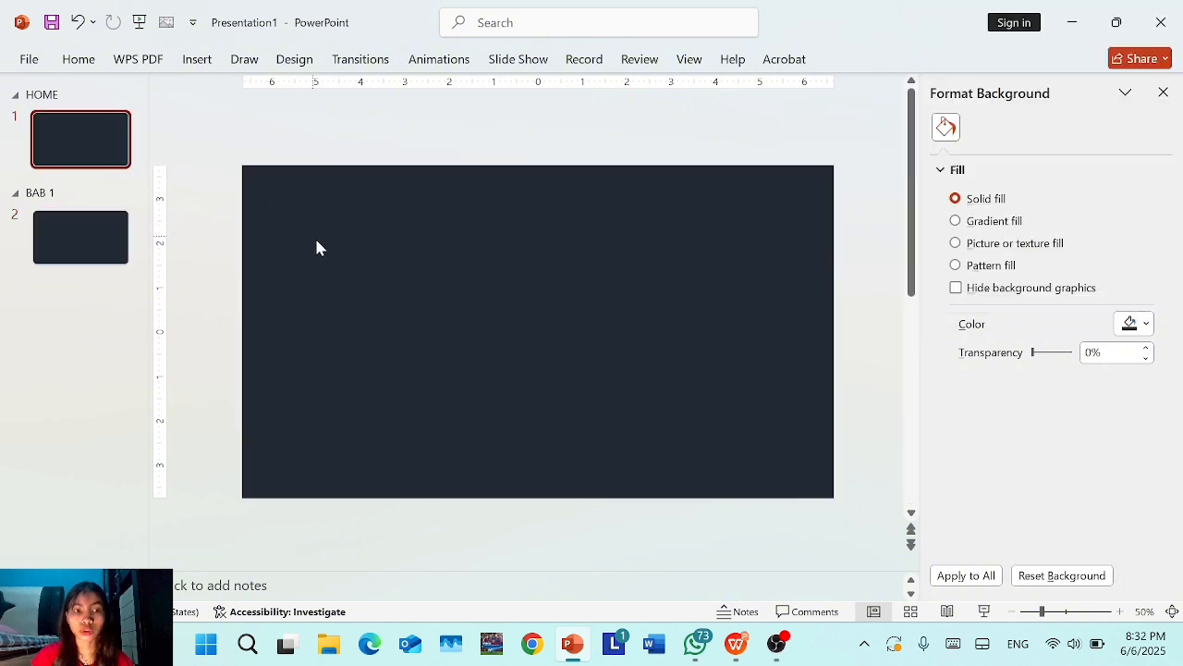
key("ctrl+v")
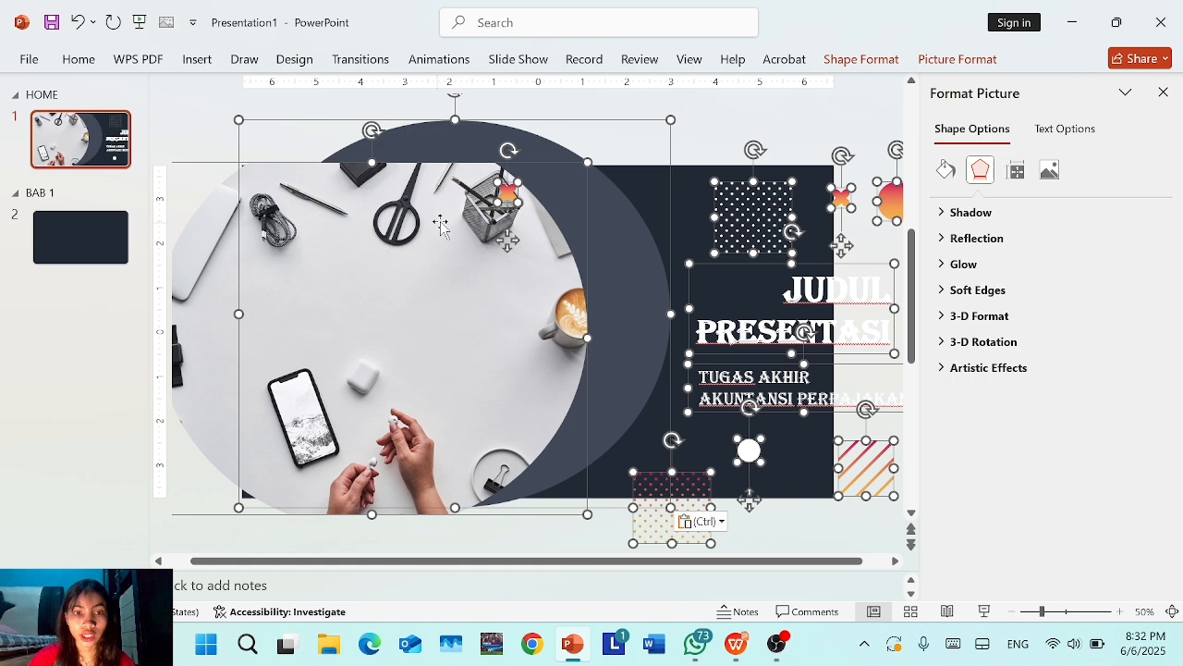
left_click_drag(513, 244, 431, 246)
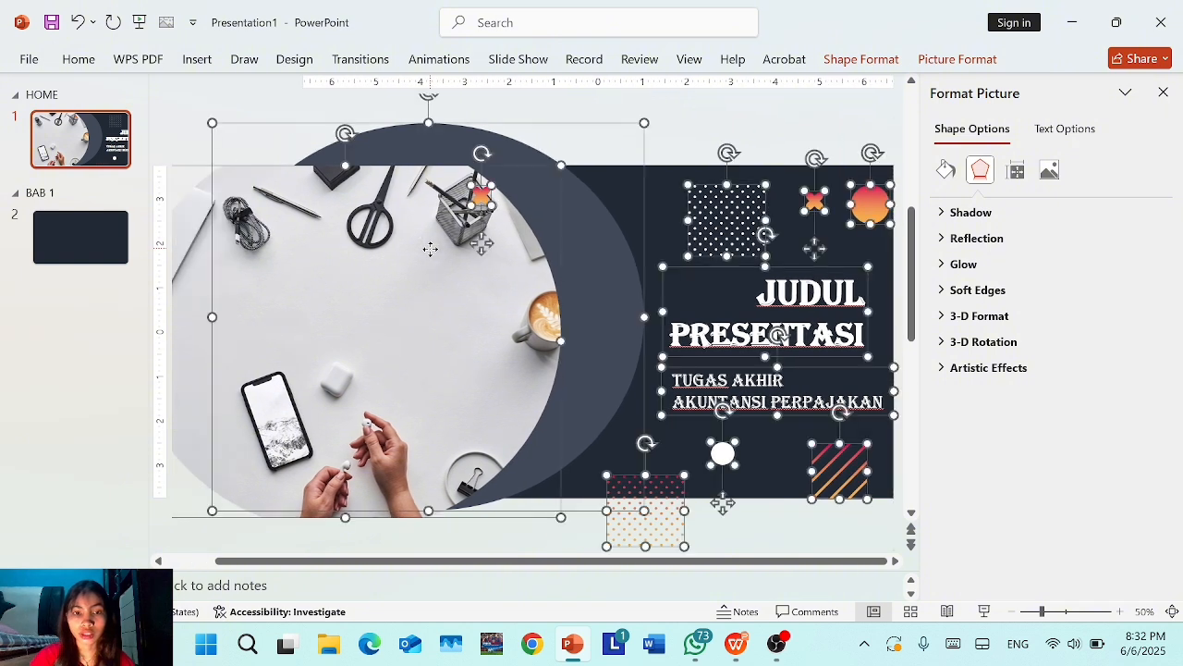
left_click(109, 159)
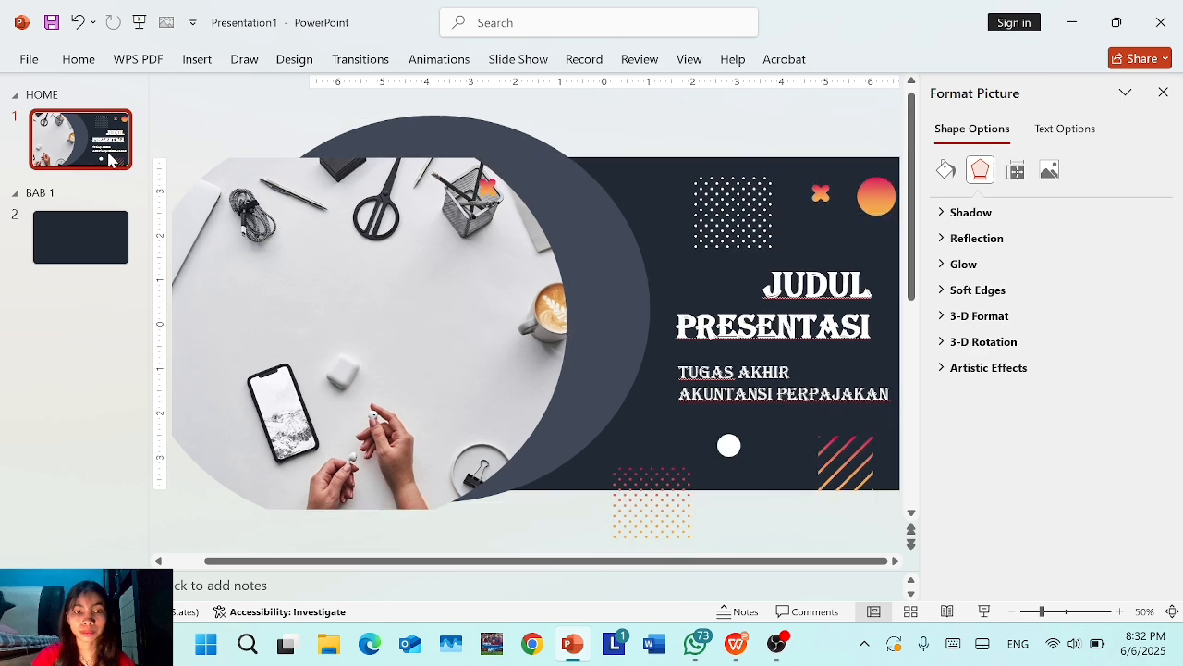
scroll(335, 228, "down", 3, "ctrl")
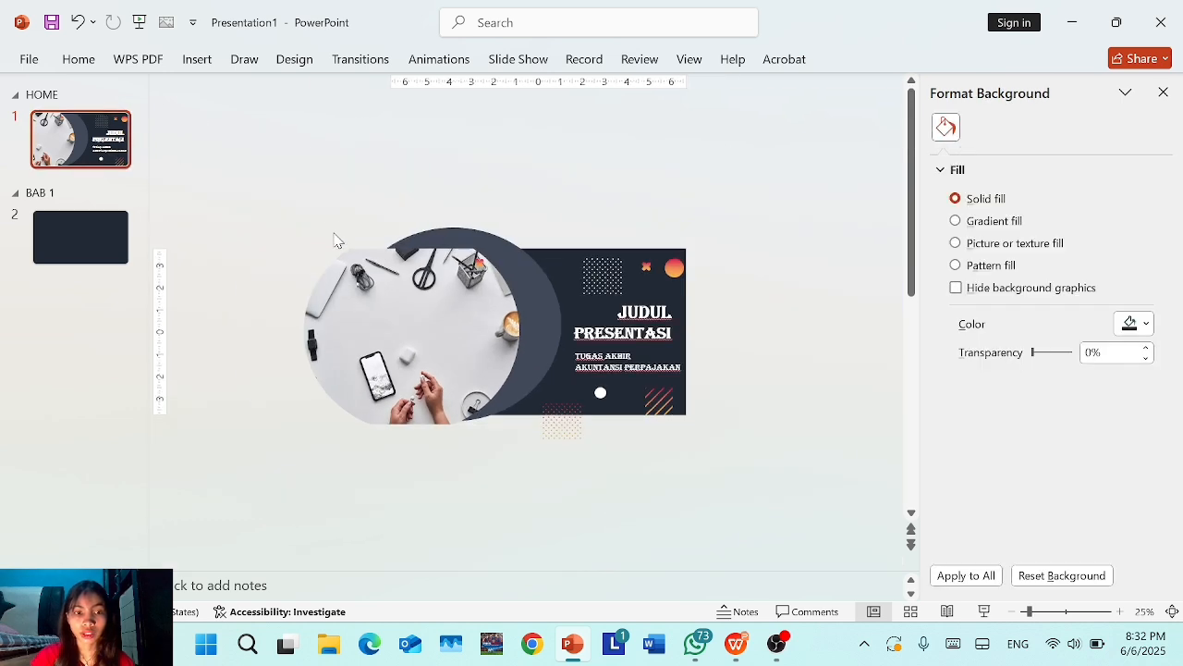
scroll(378, 265, "up", 4, "ctrl")
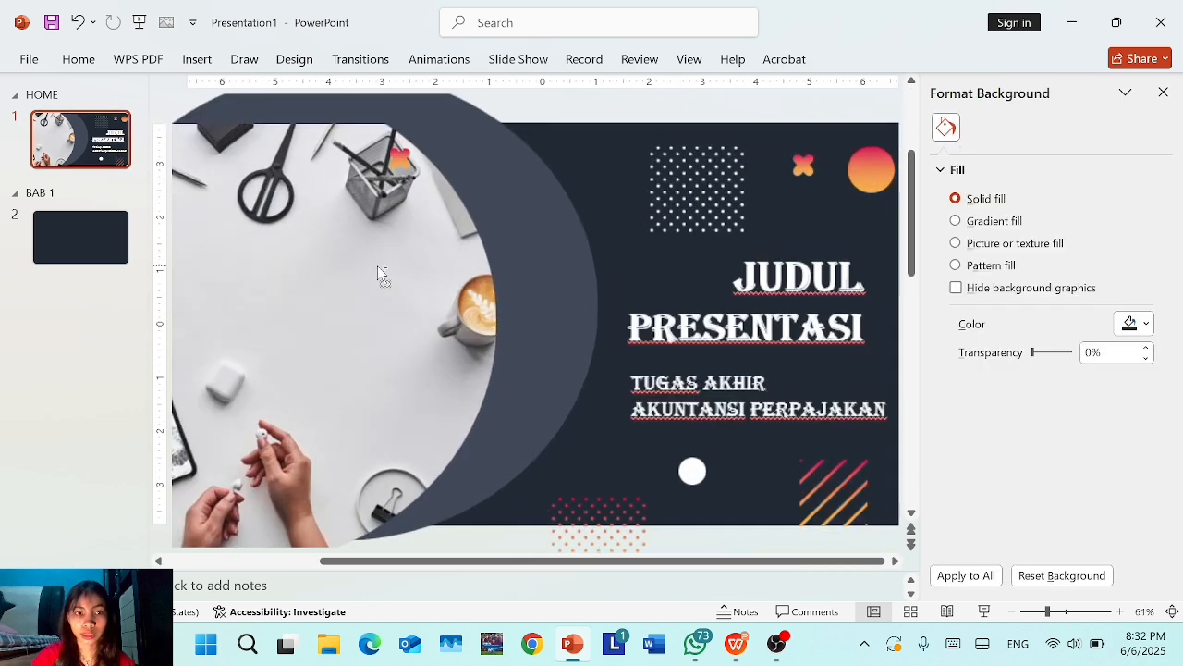
scroll(377, 266, "down", 1, "ctrl")
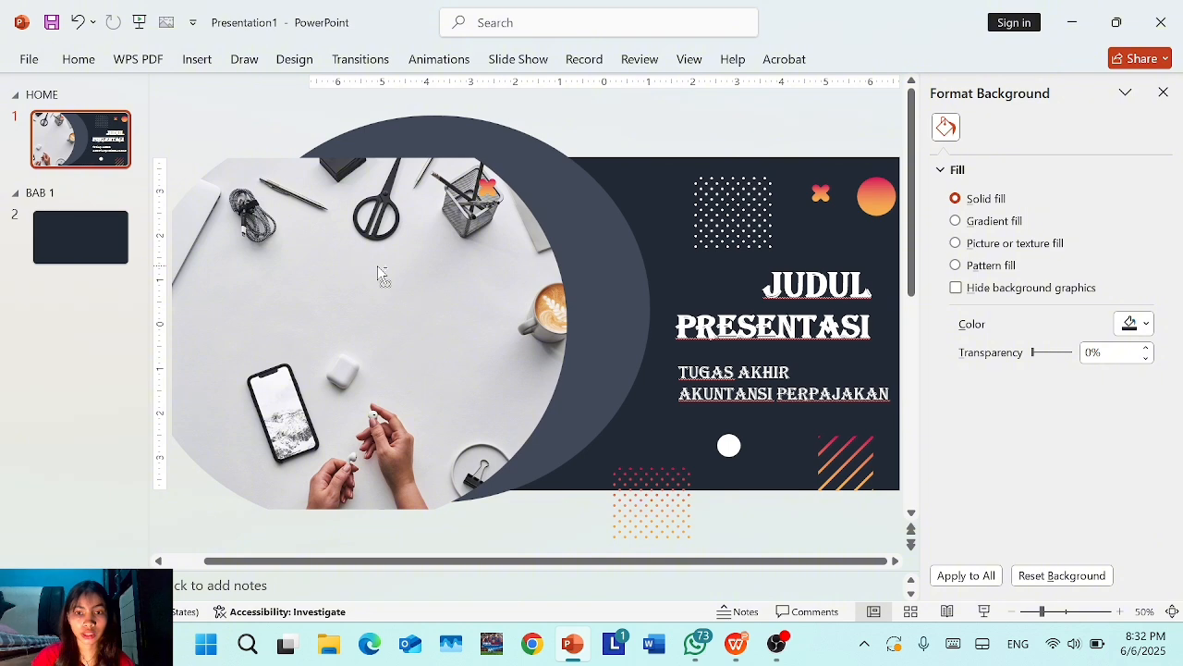
scroll(377, 265, "down", 2, "ctrl")
scroll(377, 265, "up", 2, "ctrl")
- Draw an oval about 7.5" wide and 6.42" high on slide 2 and move it to the centre of the slide
left_click(102, 223)
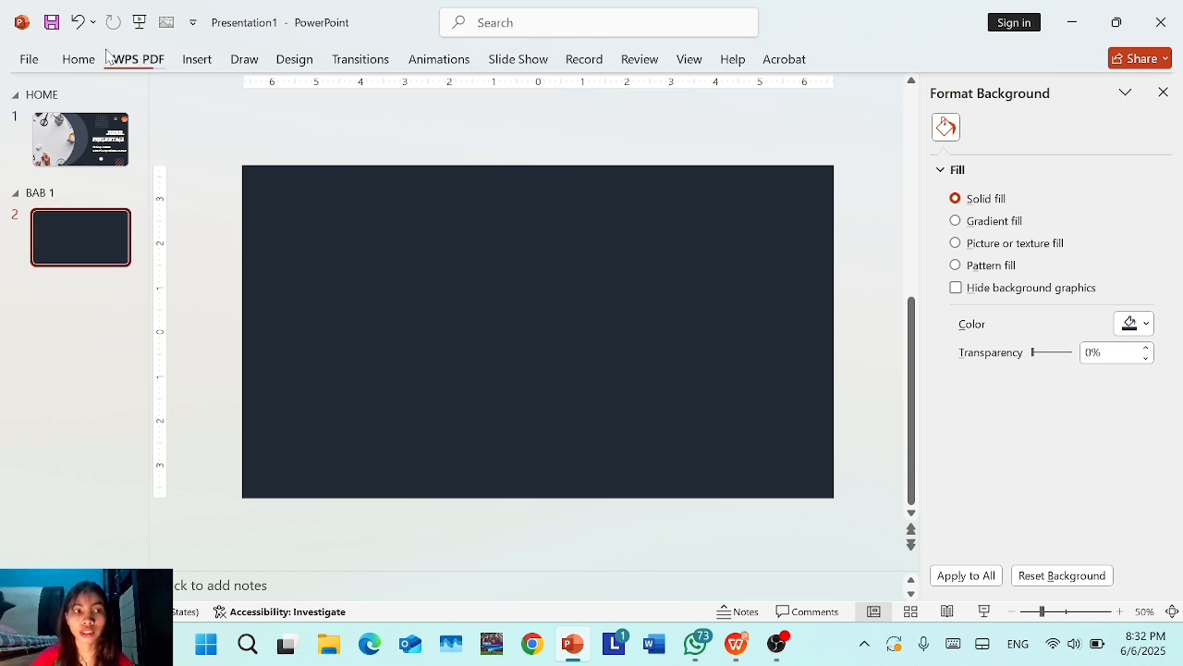
left_click(139, 60)
left_click(88, 61)
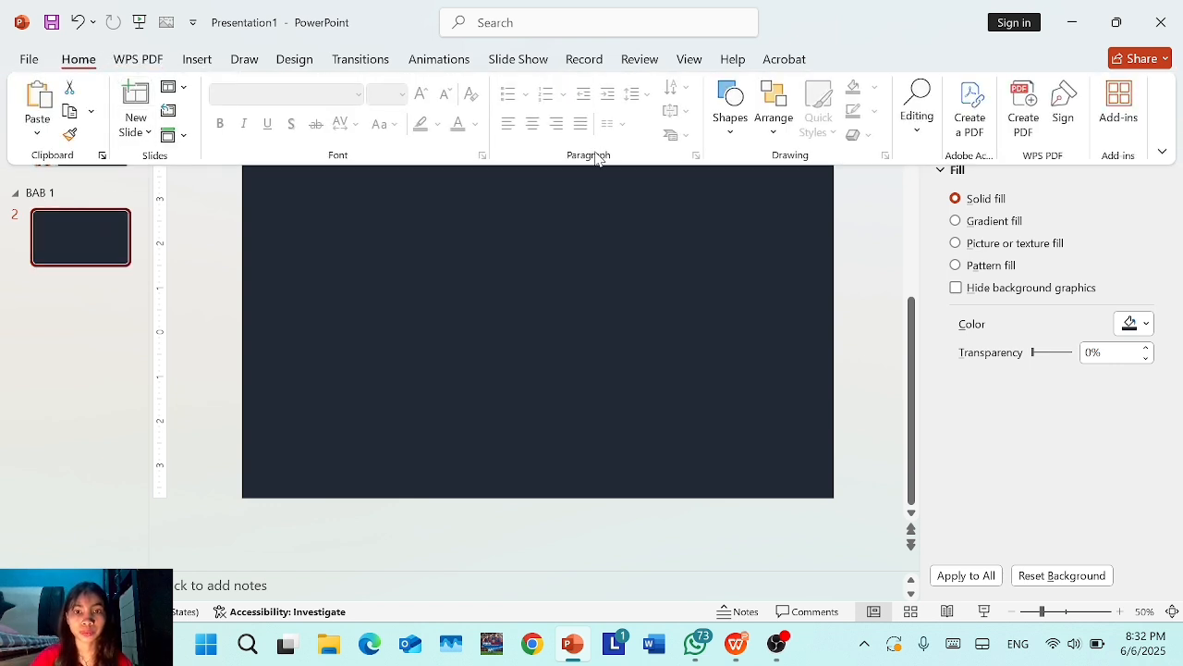
left_click(726, 135)
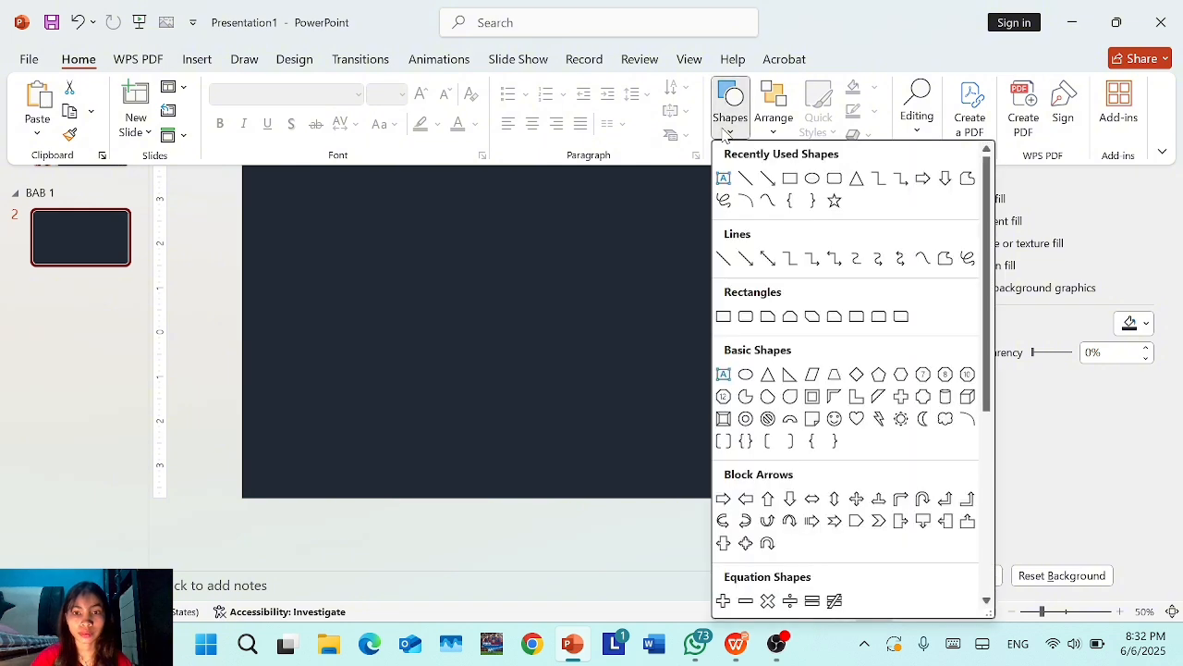
left_click(814, 184)
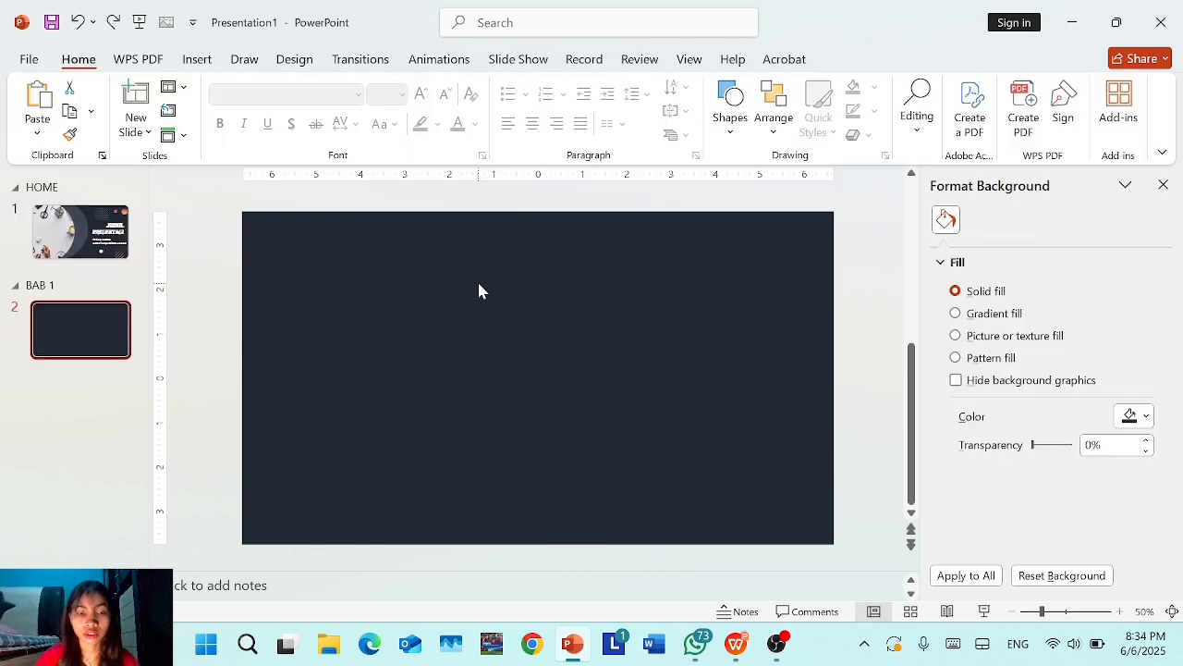
left_click(478, 283)
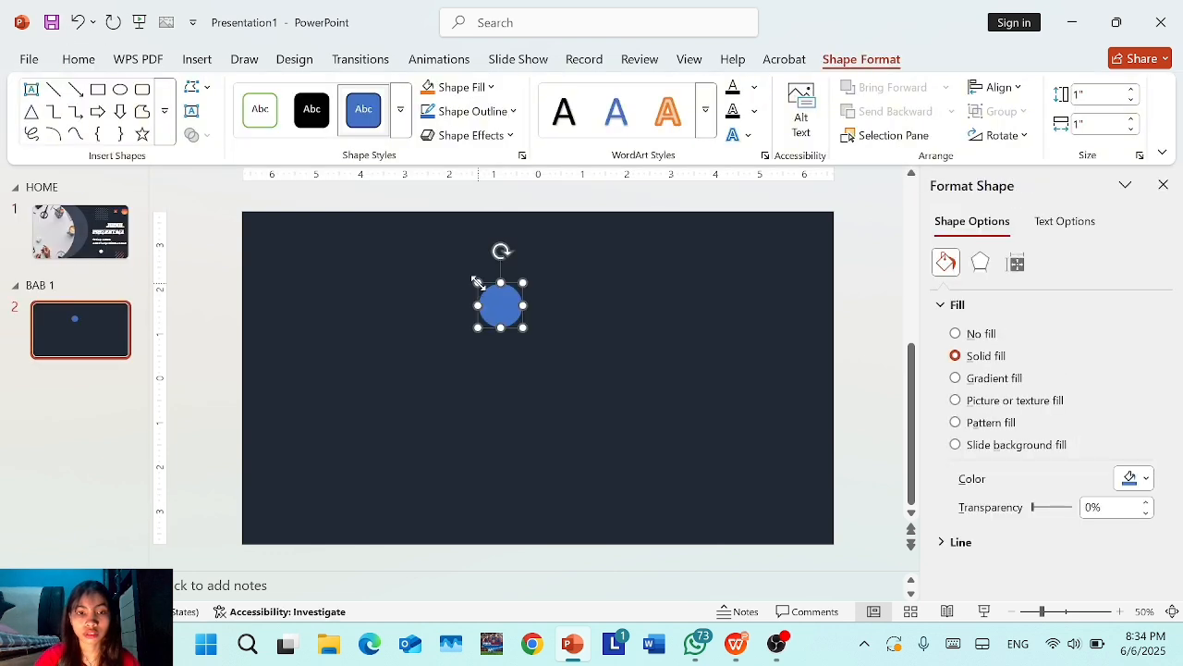
left_click_drag(525, 325, 811, 562)
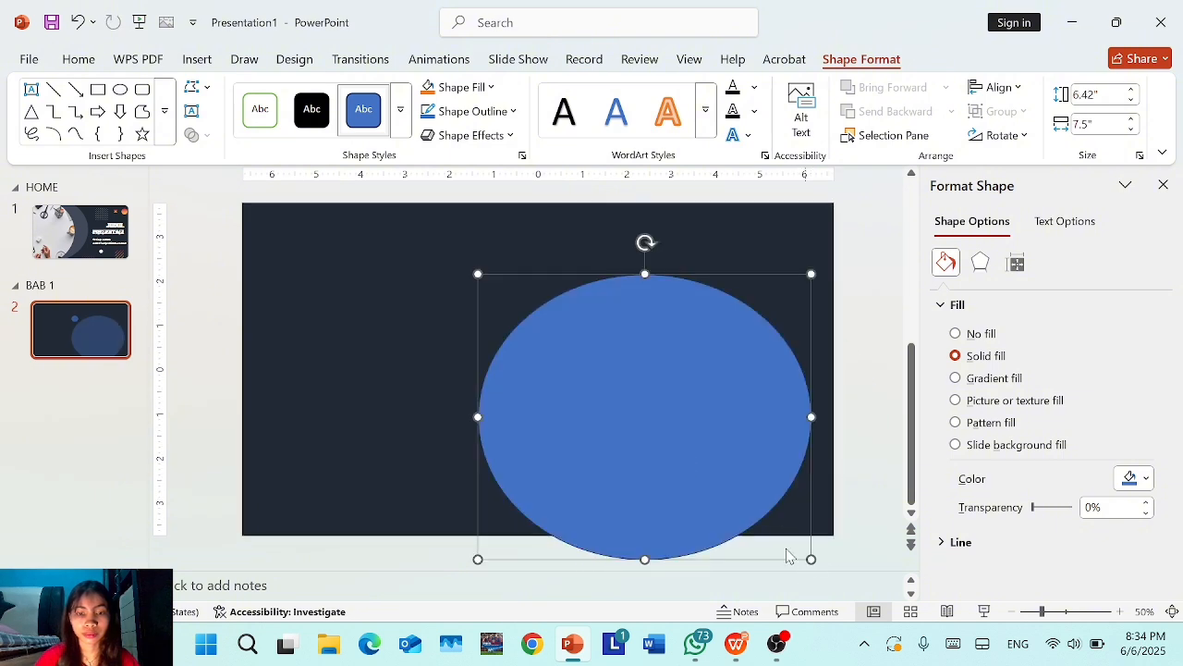
left_click(625, 394)
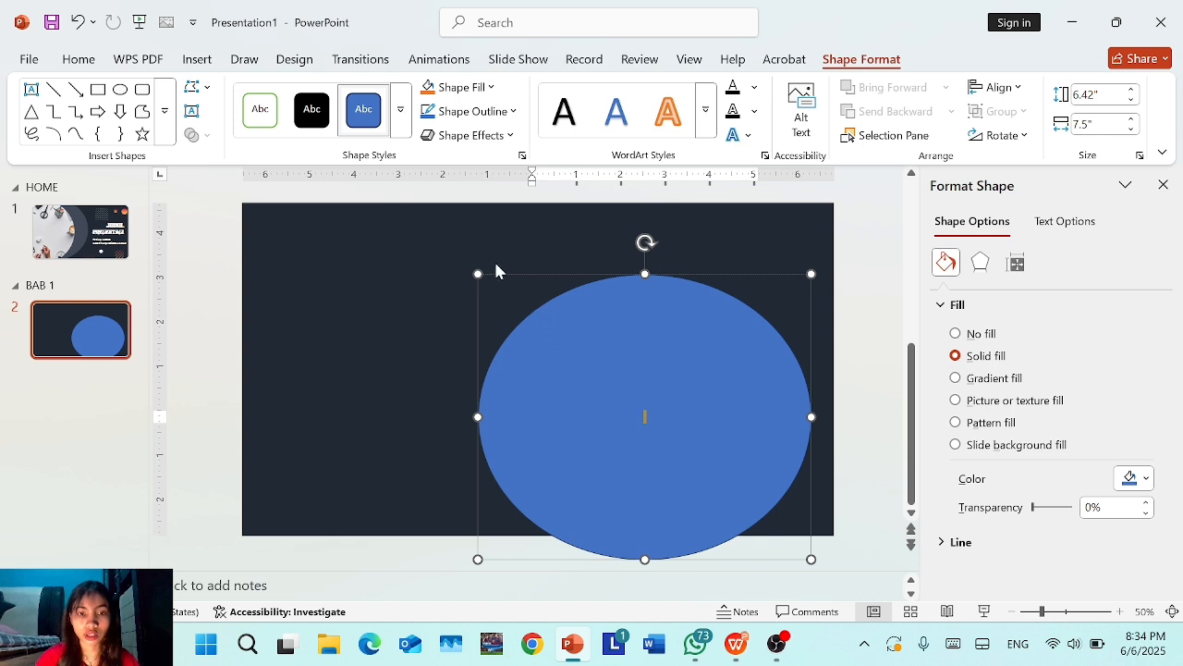
left_click_drag(501, 275, 397, 219)
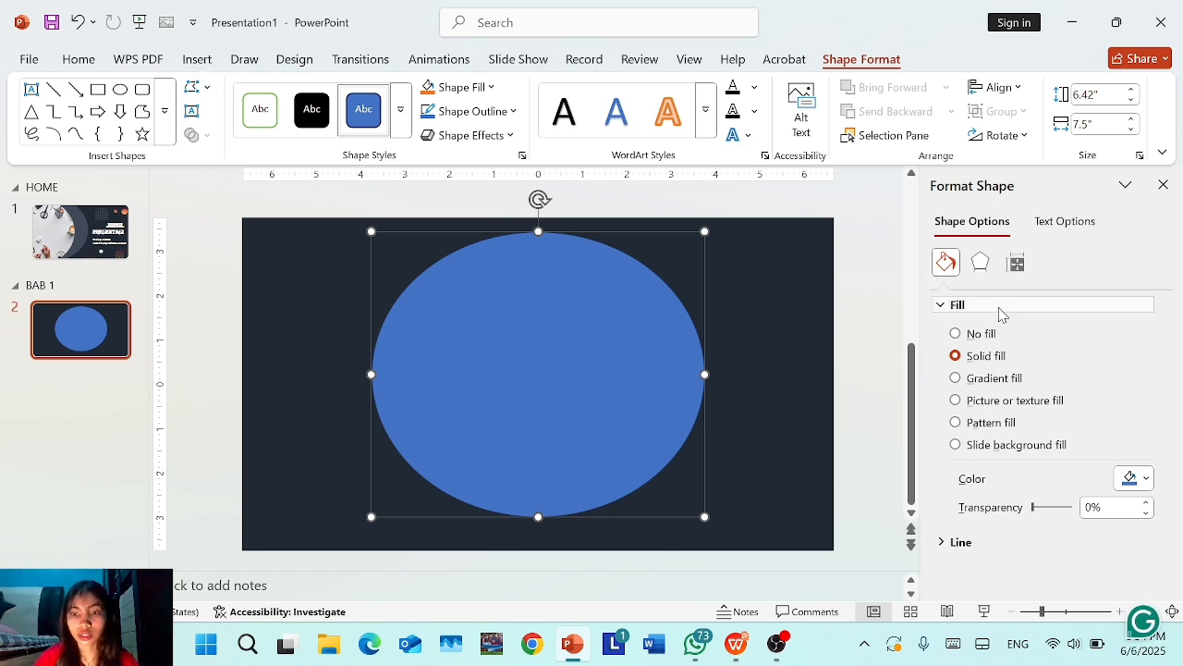
- Give the oval a gradient fill and set its first gradient stop to the custom pale pink #FCF6FB
left_click(957, 379)
scroll(1128, 504, "down", 3)
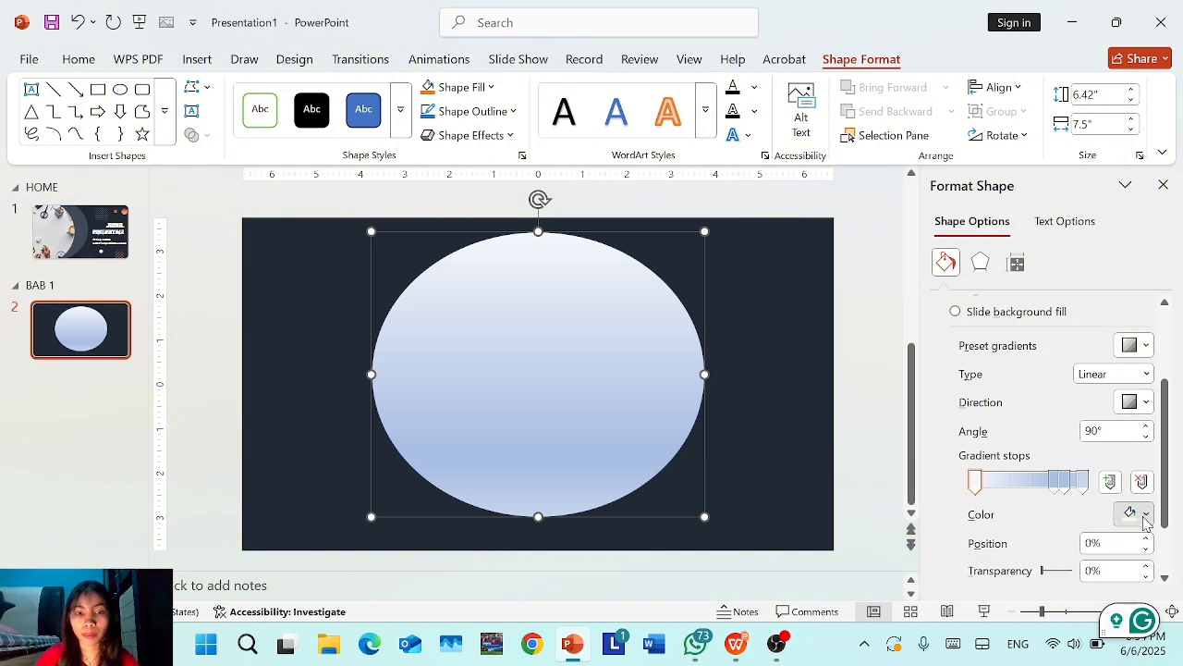
left_click(1144, 514)
left_click(977, 466)
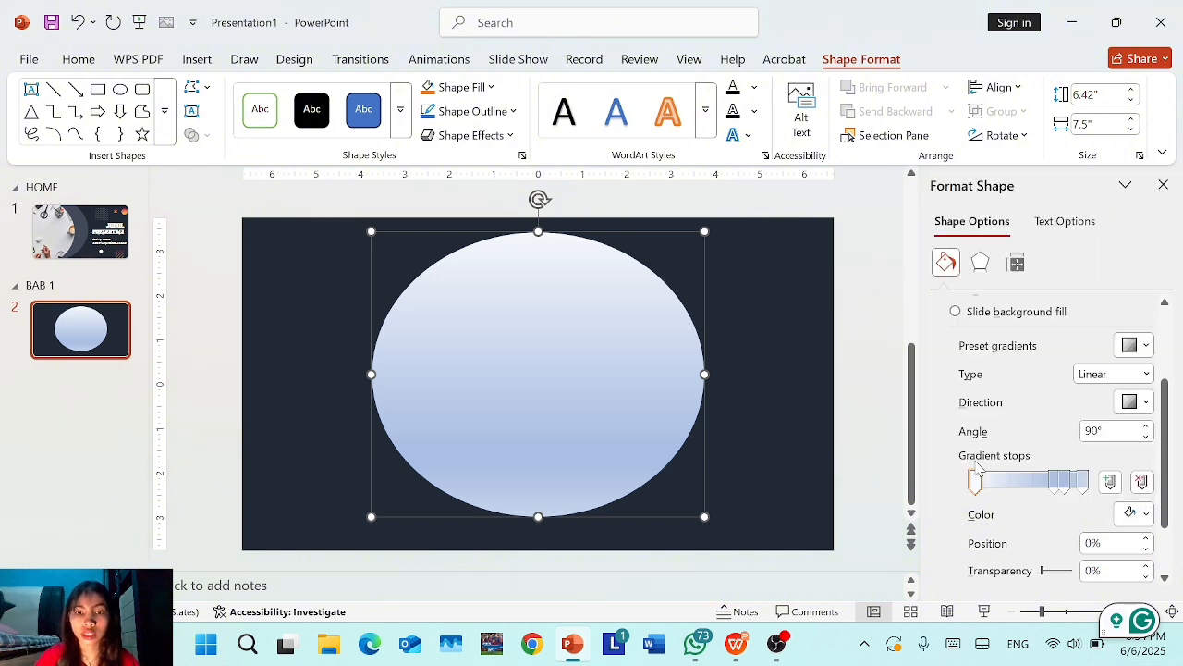
left_click(586, 241)
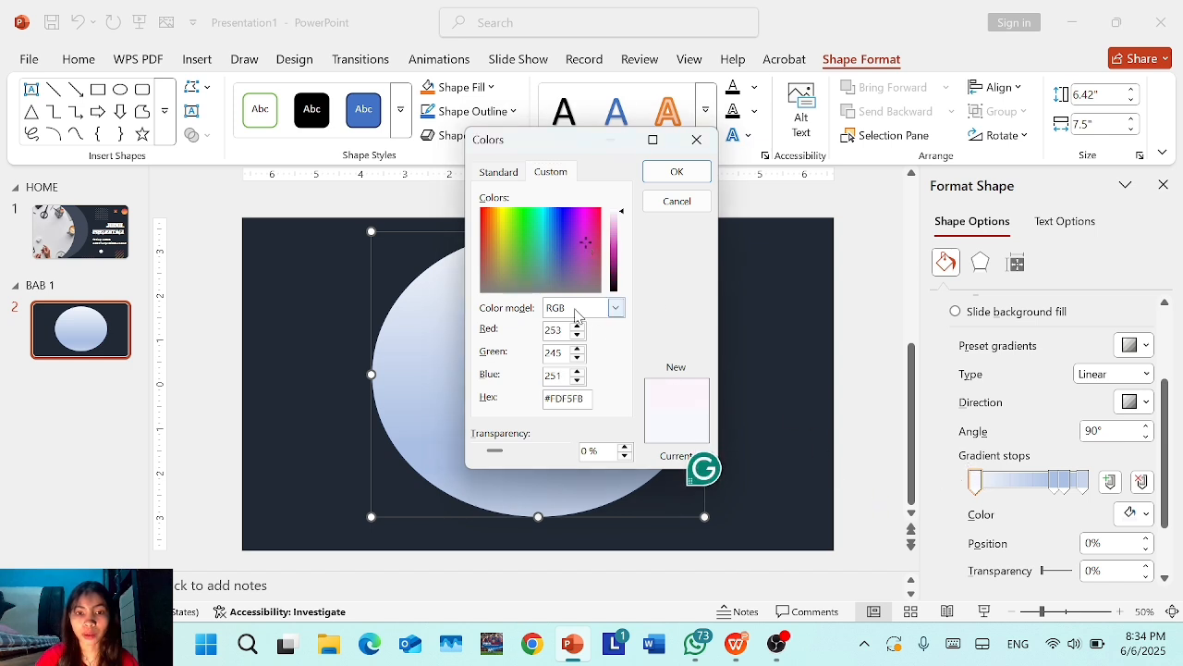
left_click(582, 264)
left_click(581, 243)
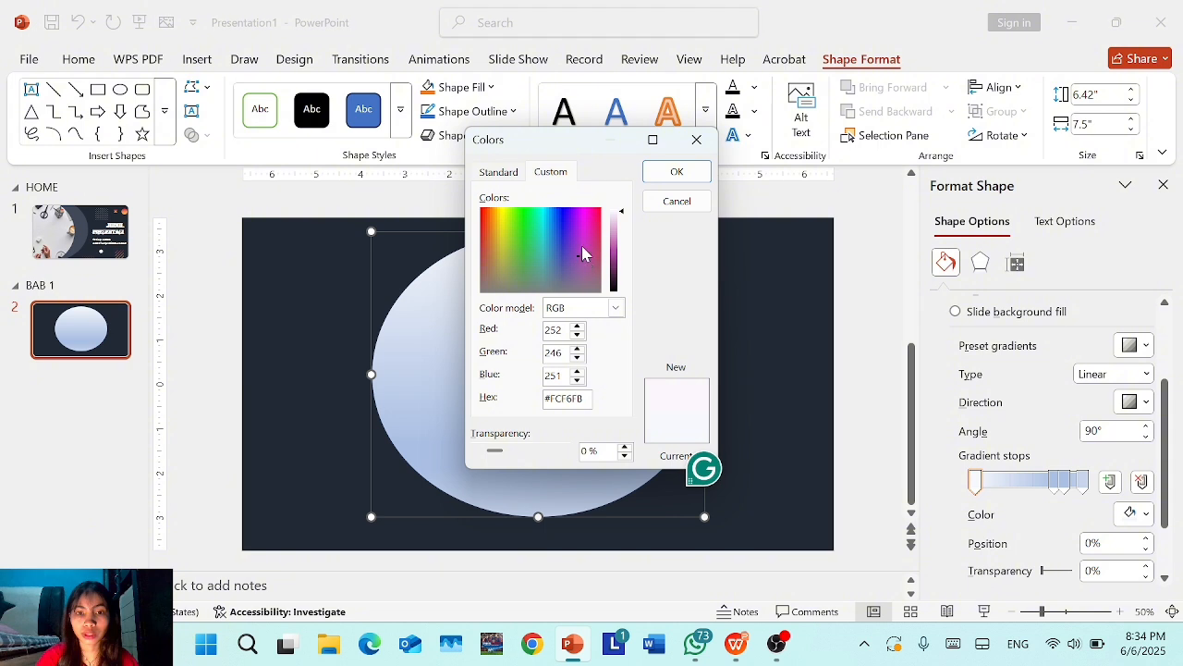
left_click(677, 183)
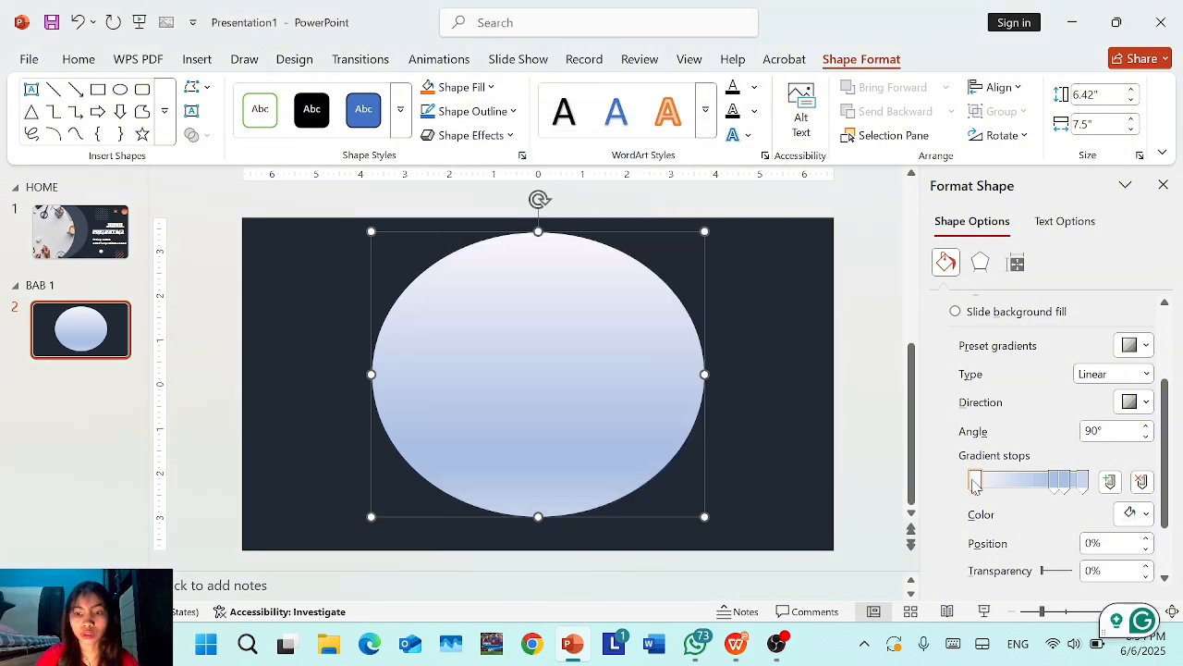
- Change the oval's first gradient stop to the custom magenta #EA44CE
left_click(1147, 515)
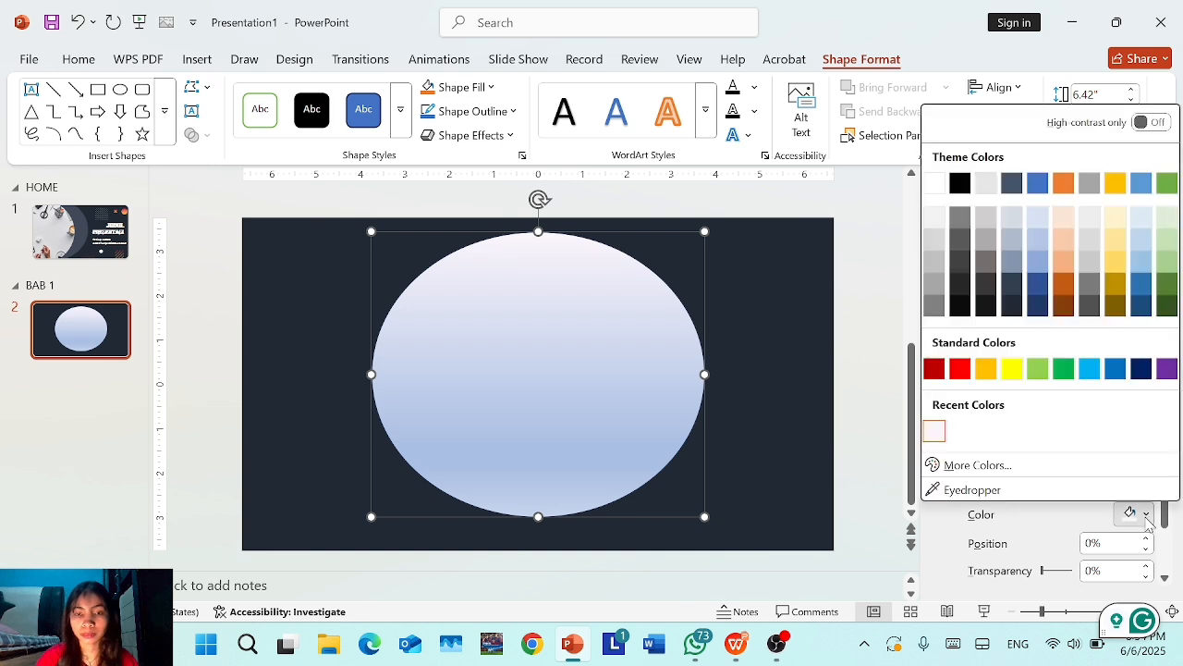
left_click(1011, 465)
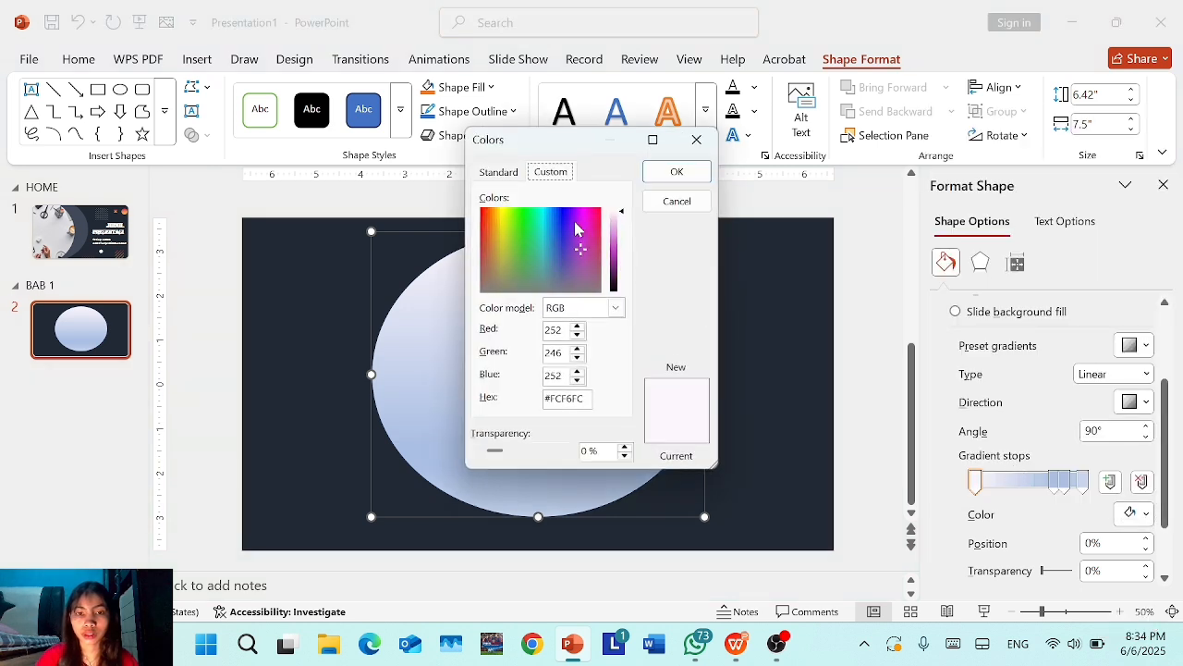
left_click_drag(575, 222, 617, 240)
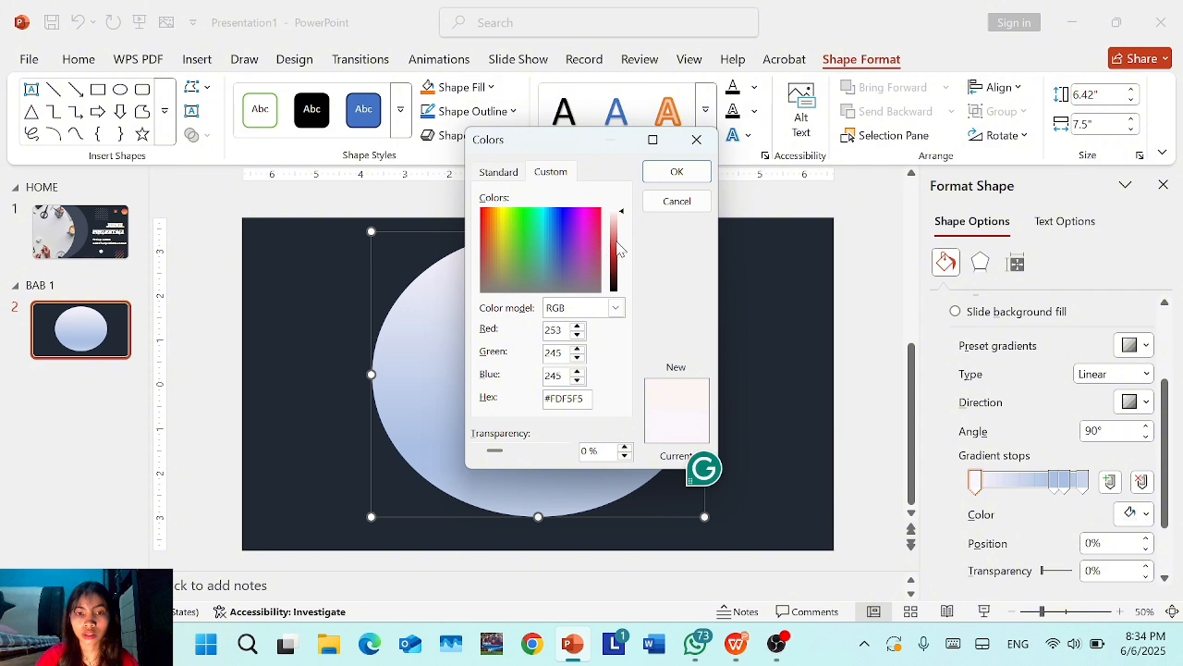
left_click(617, 242)
left_click(583, 224)
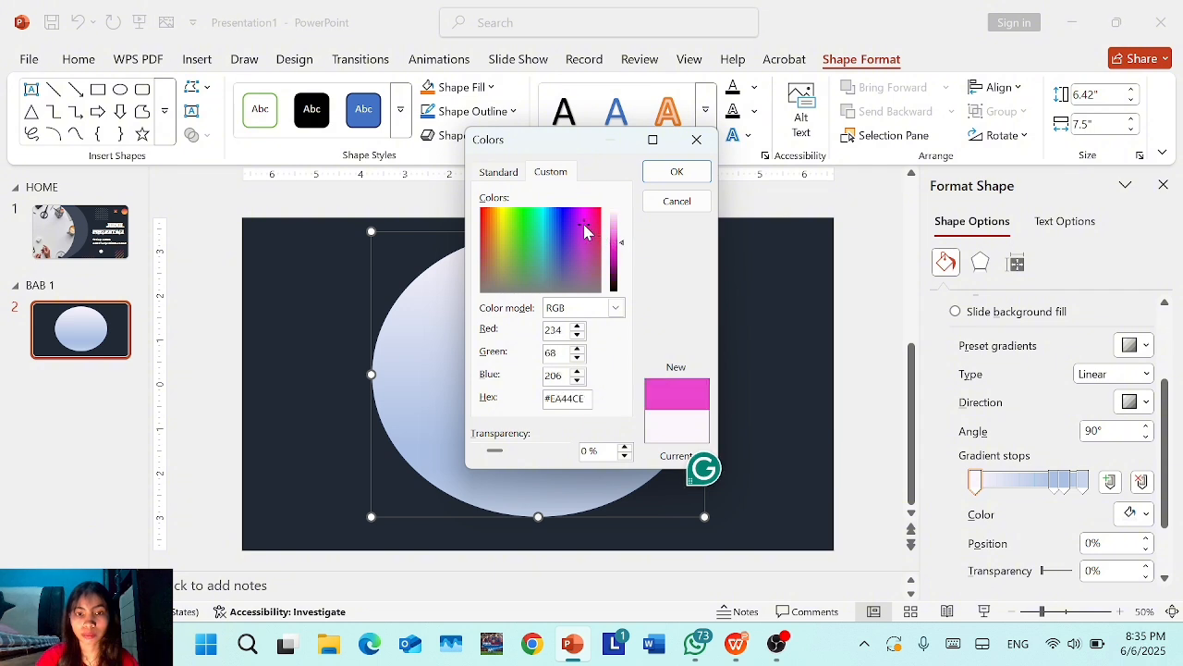
left_click(677, 173)
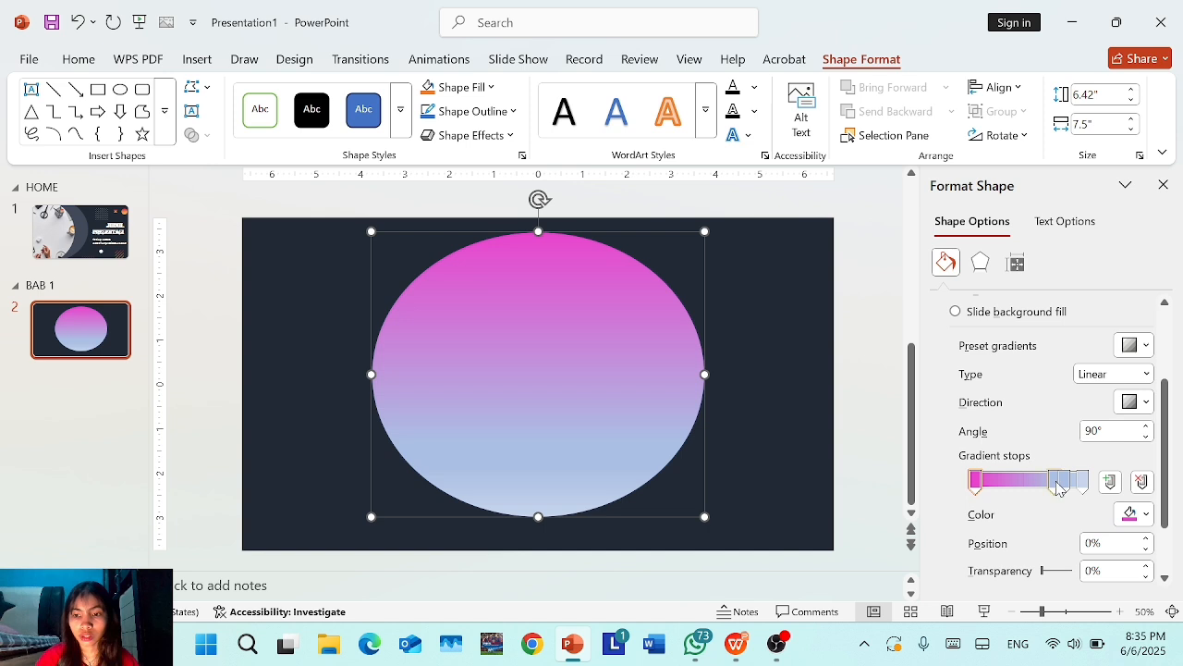
- Move the oval's second gradient stop to 36% and recolour it with the custom pink #E4ACD9
left_click_drag(1059, 490, 1018, 496)
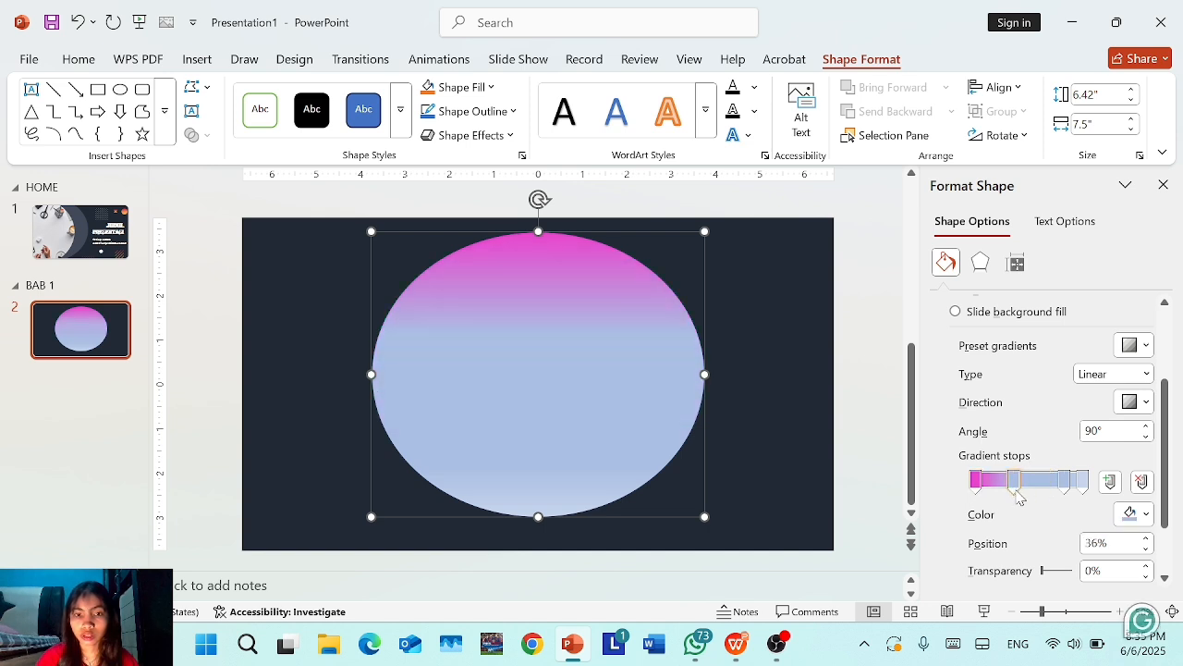
left_click(1145, 514)
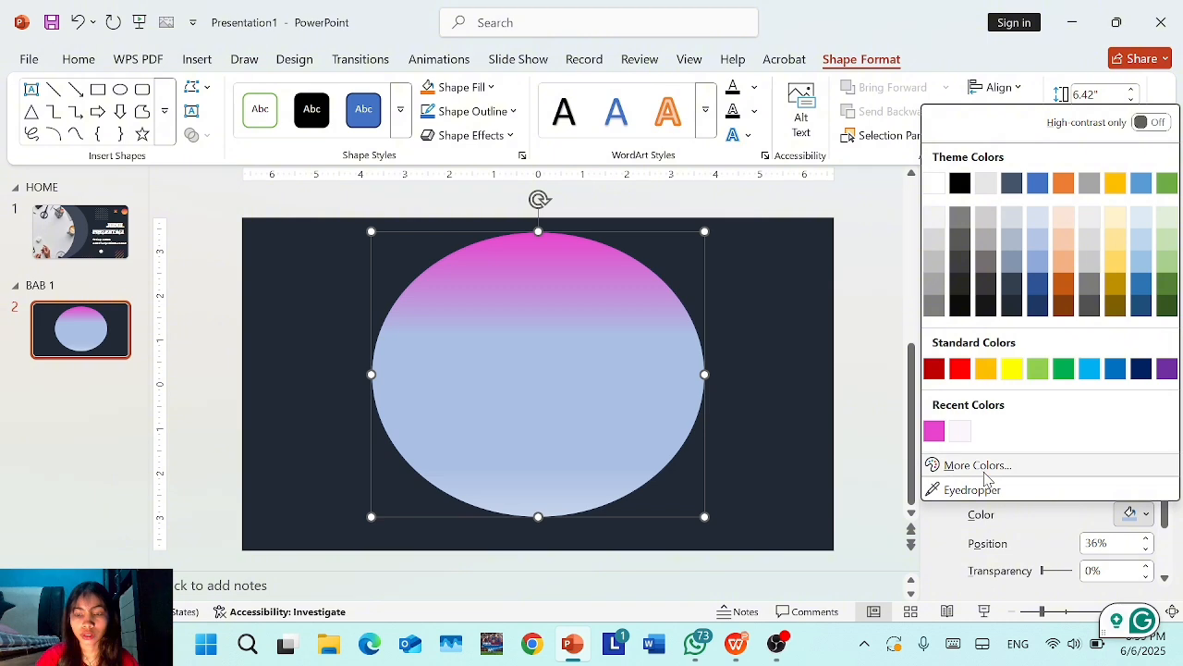
left_click(978, 467)
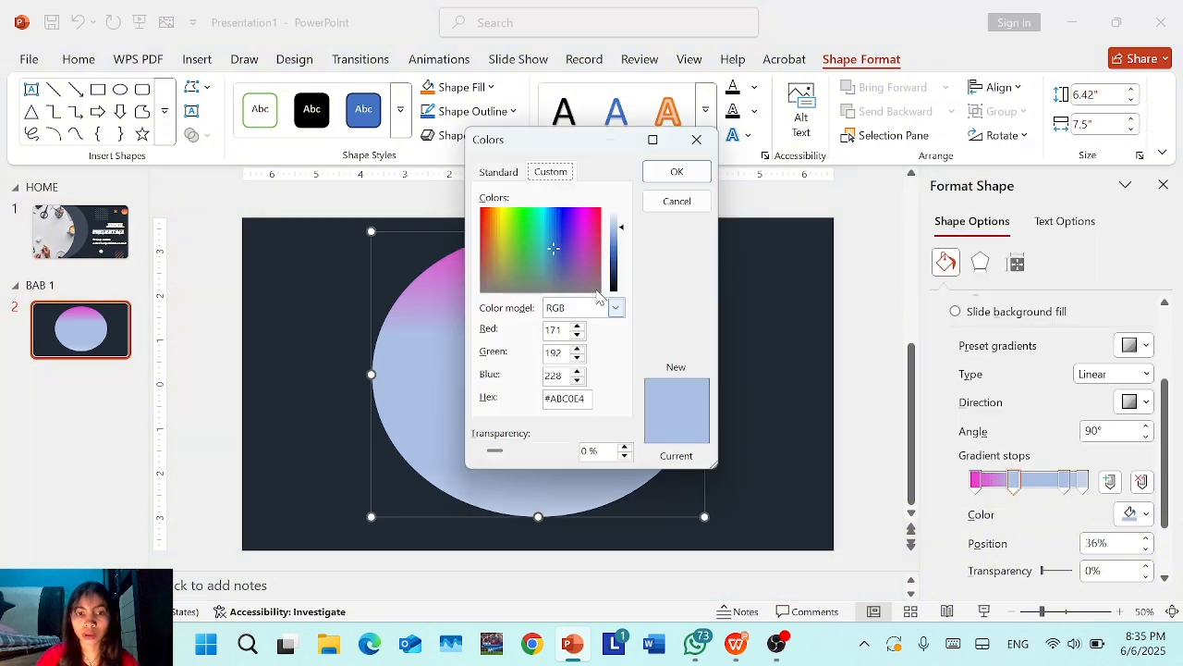
left_click(584, 249)
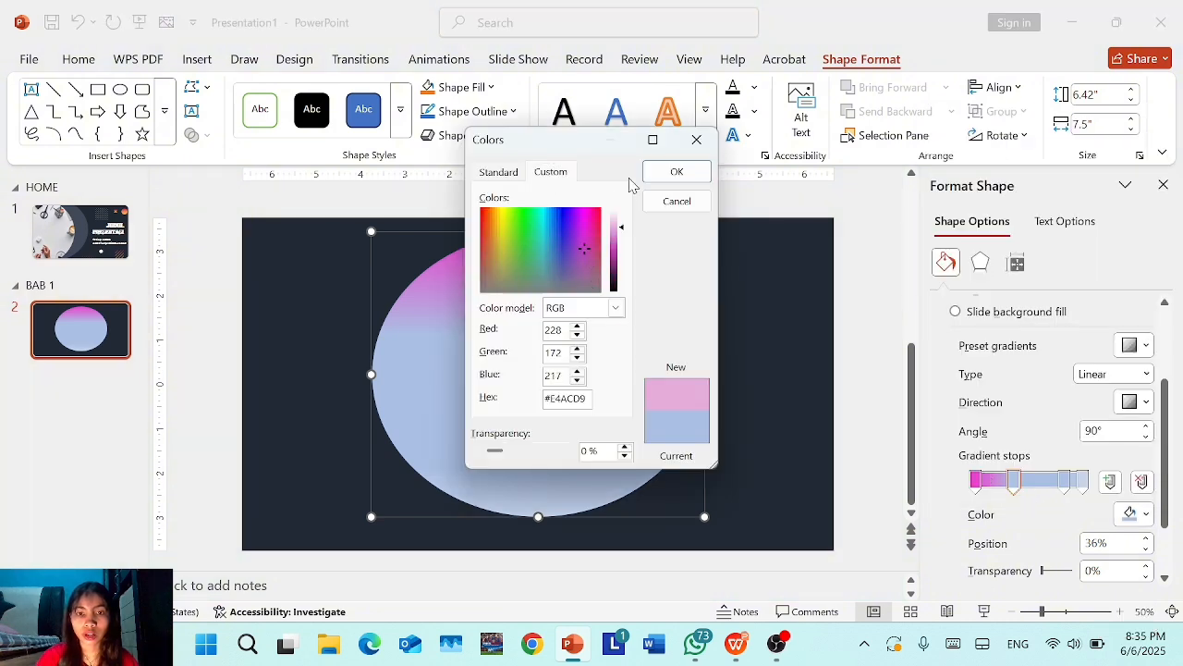
left_click(659, 172)
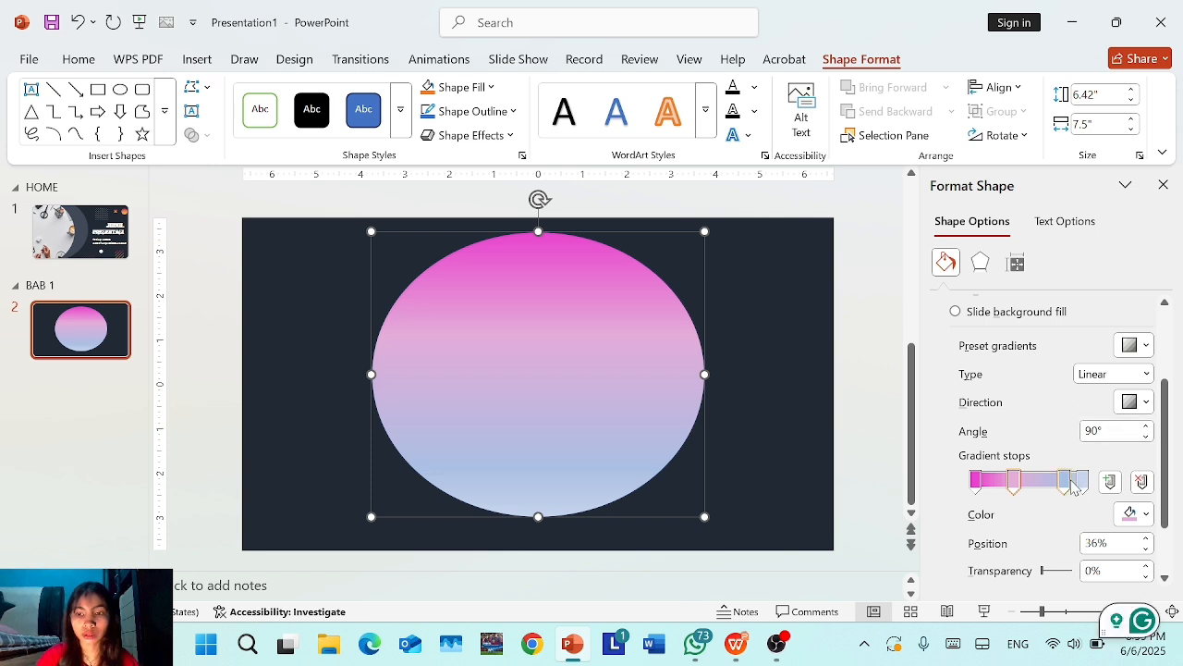
- Move the third gradient stop to 70% and set the last stop at 100% to the custom pale pink #E9CBE0
left_click_drag(1072, 482, 1056, 483)
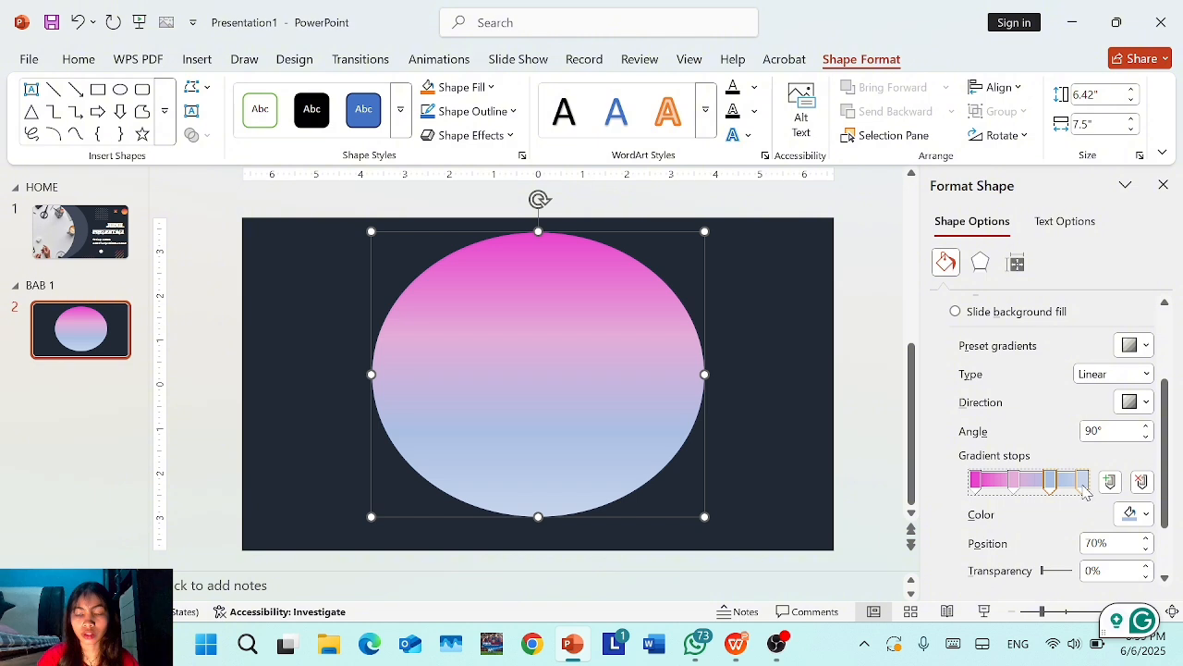
left_click(1084, 488)
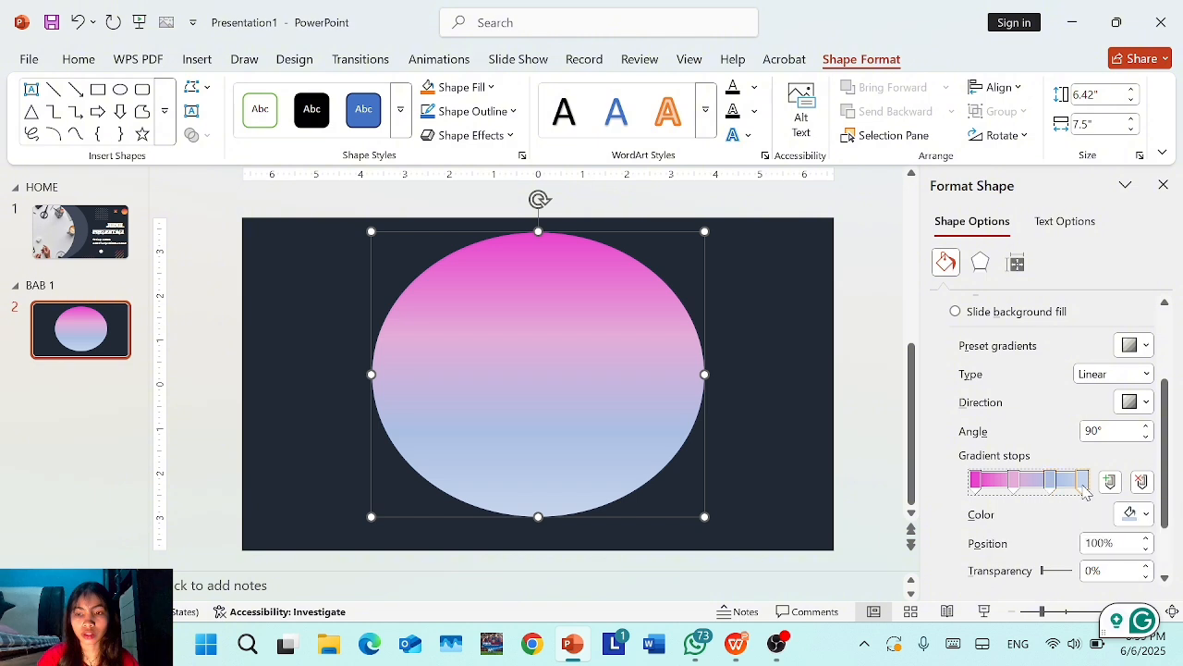
left_click(1146, 518)
left_click(1043, 467)
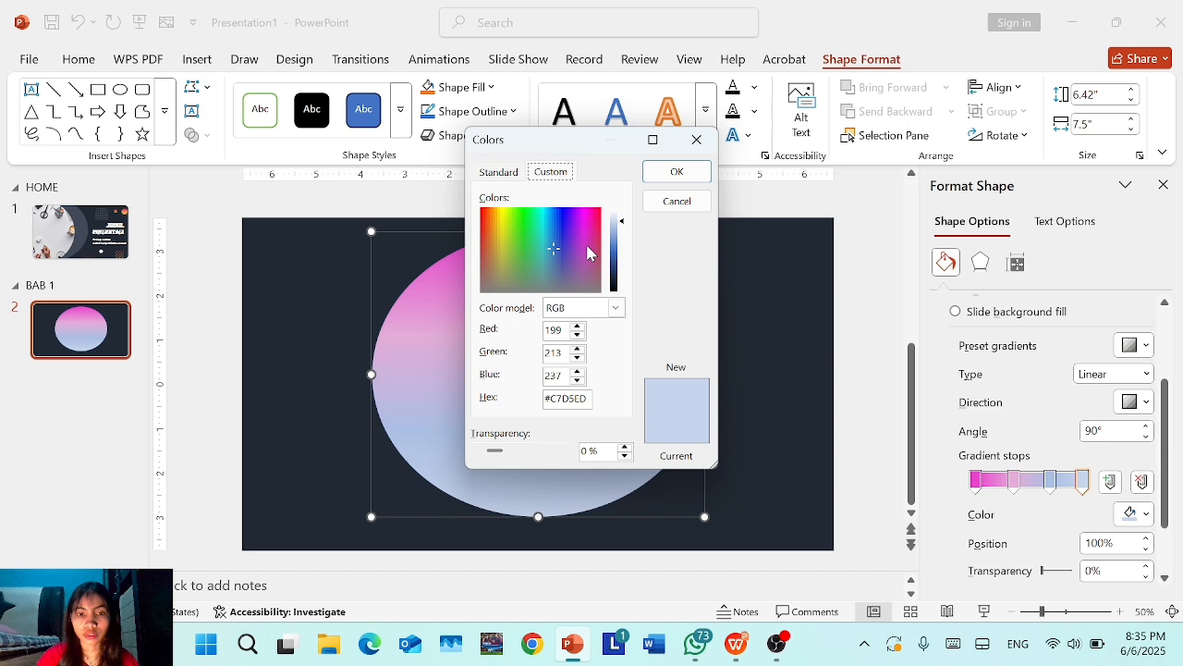
left_click_drag(587, 248, 587, 258)
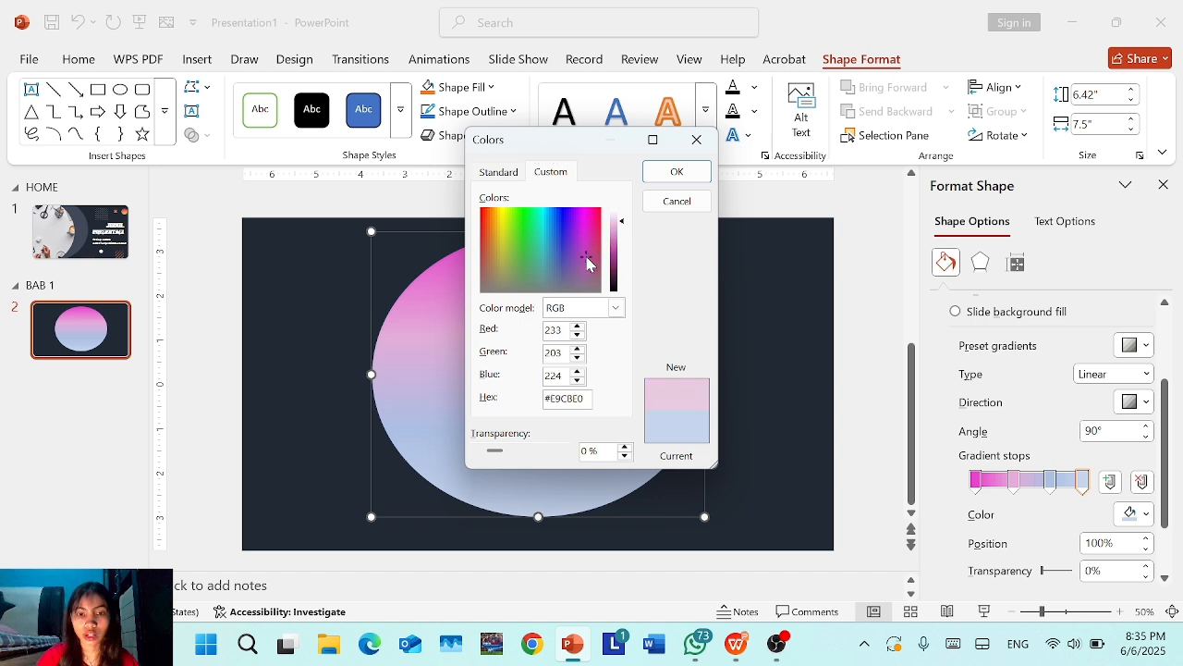
left_click(677, 172)
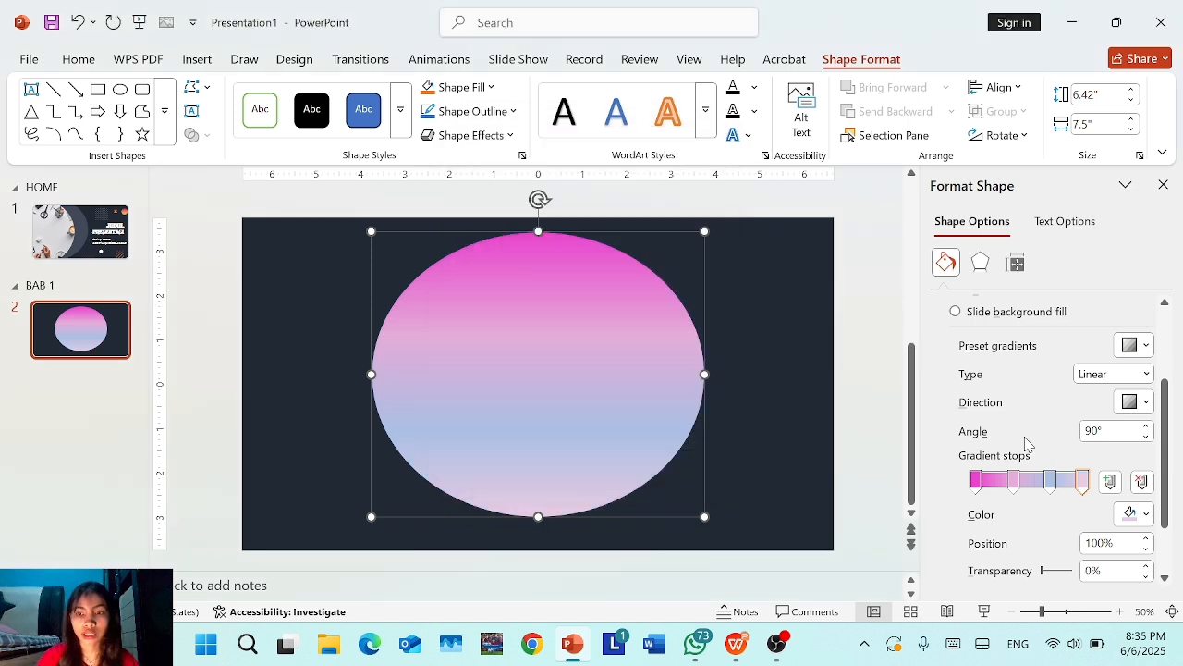
- Set the oval's 70% gradient stop to the custom light orchid colour #E7A4EC
left_click(1050, 480)
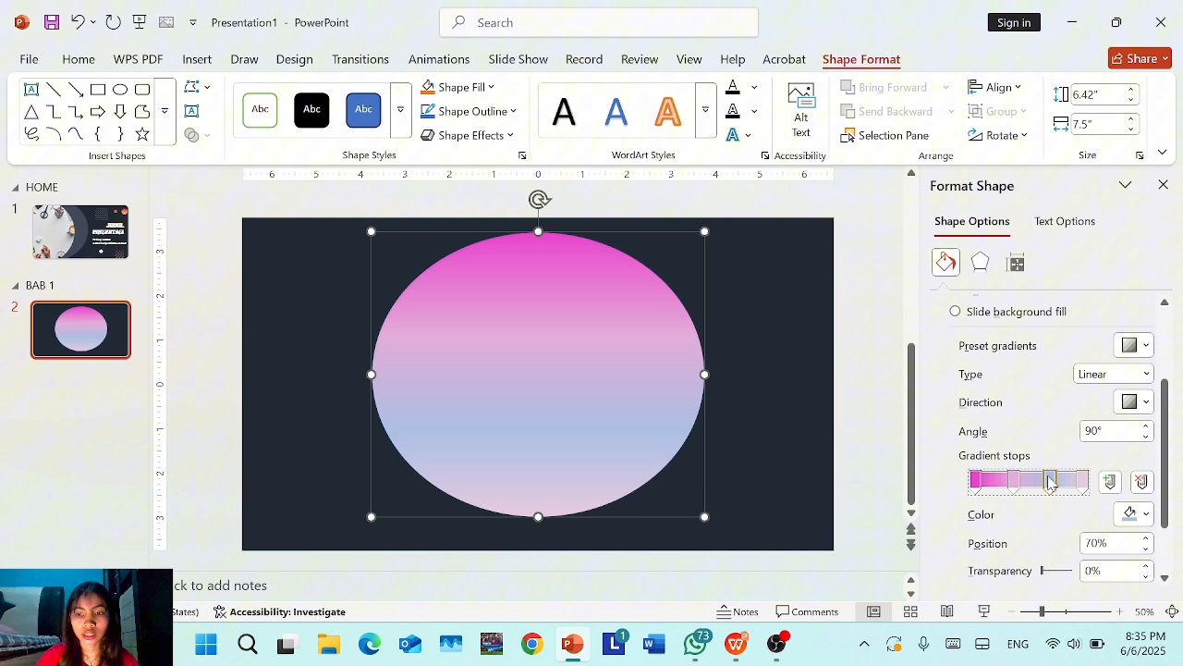
left_click(1147, 519)
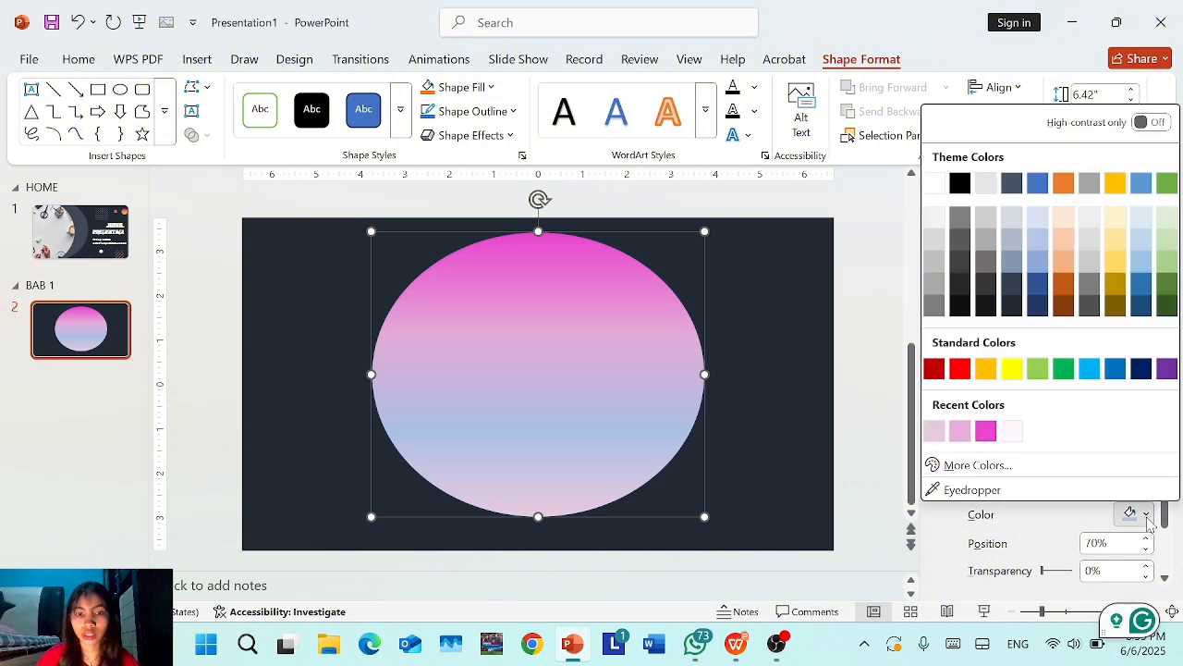
left_click(1005, 465)
left_click(591, 247)
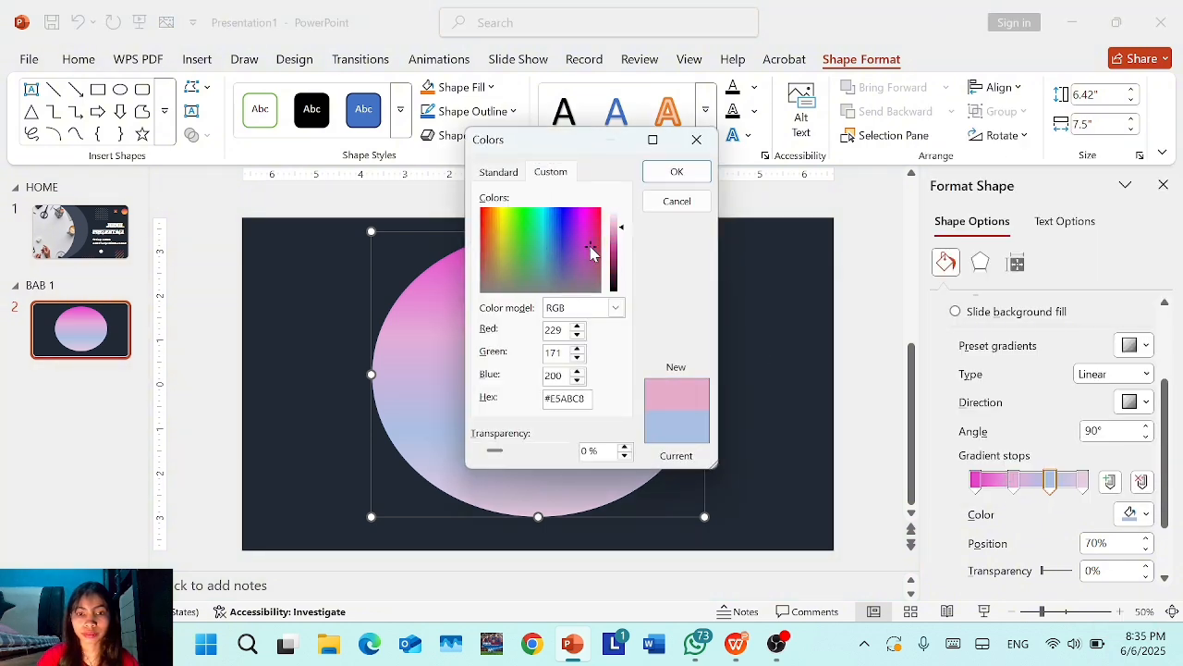
left_click(579, 235)
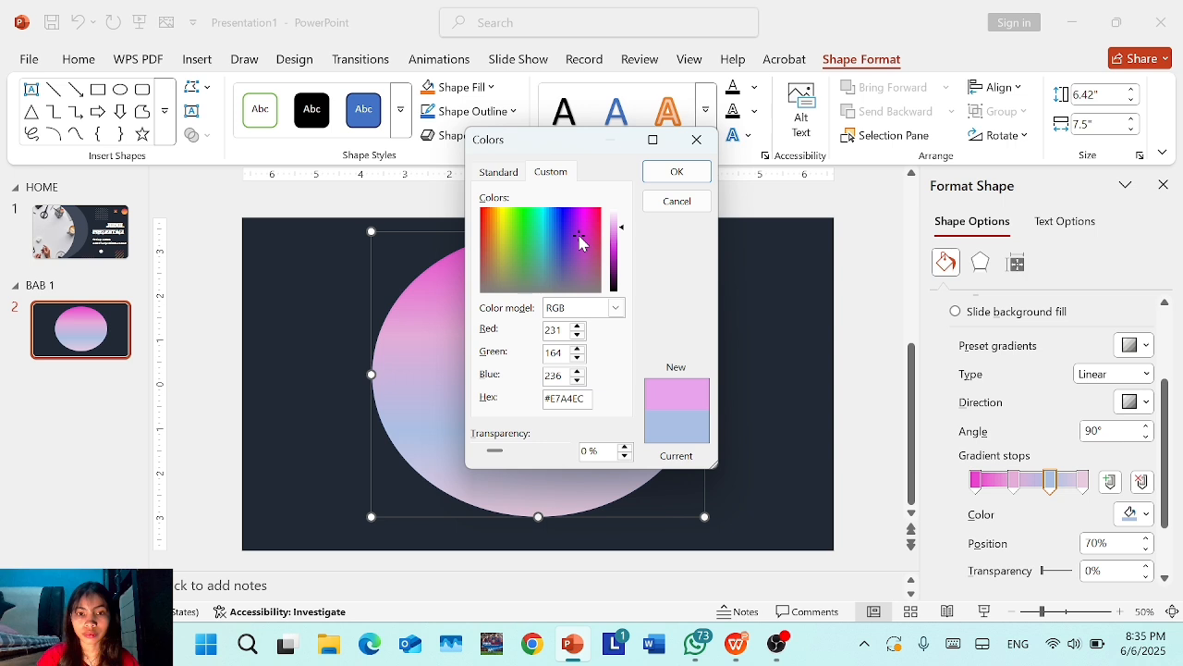
left_click(662, 178)
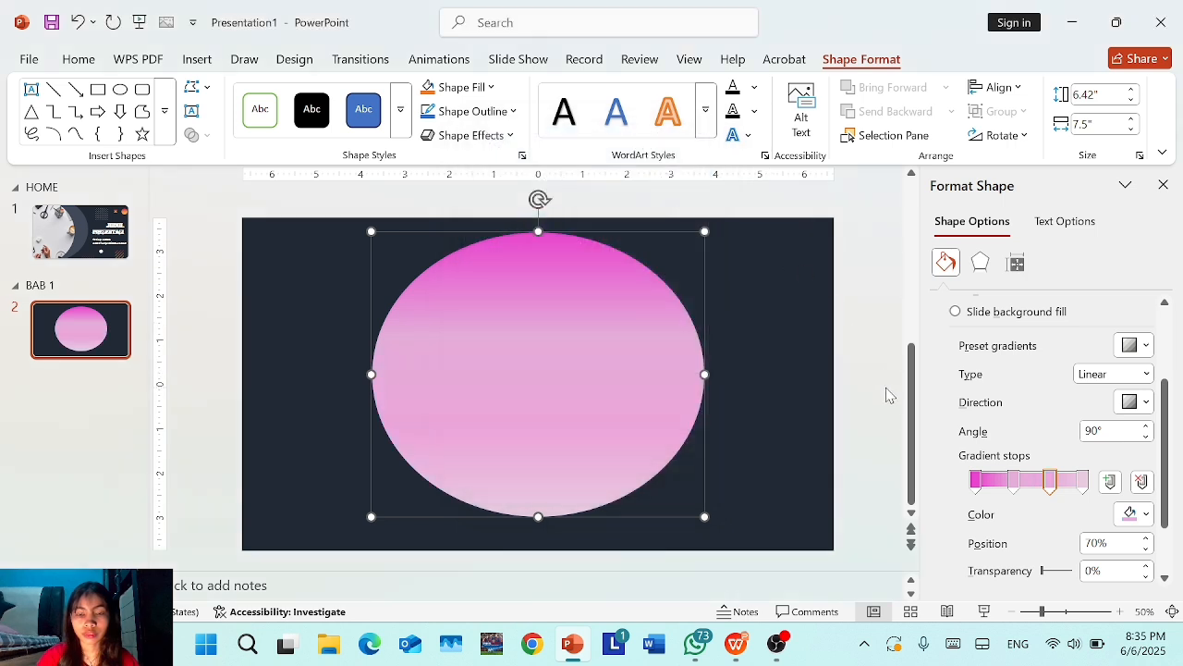
- Try a gradient fill on slide 2's background and restore the solid fill
left_click(879, 425)
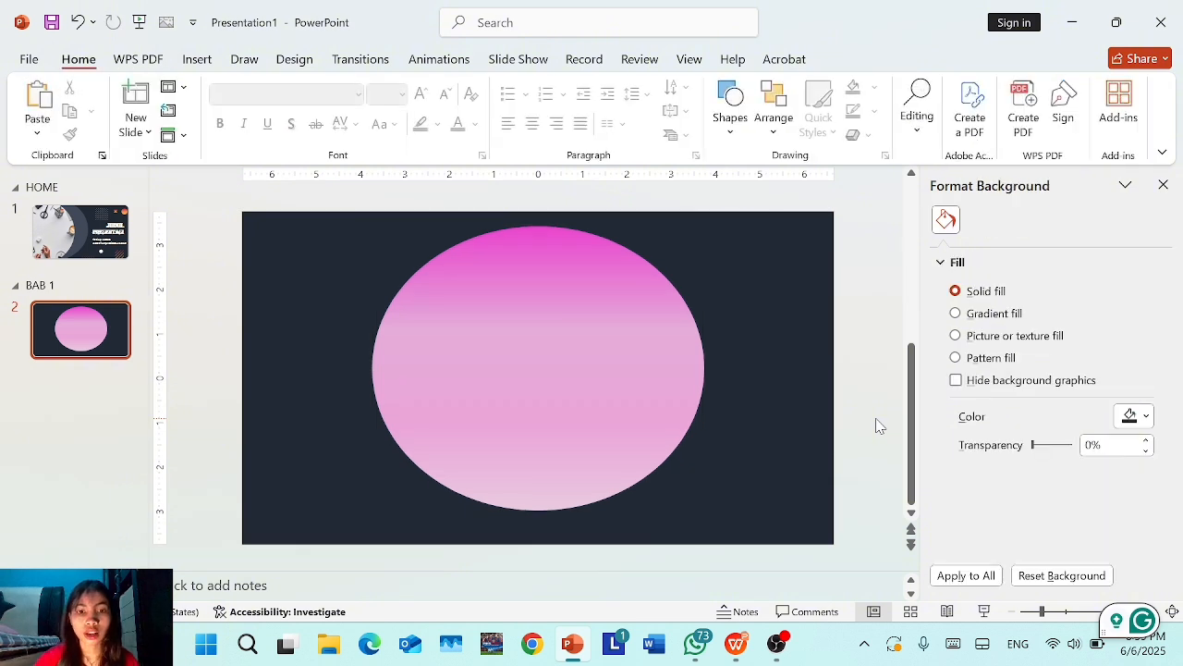
left_click(955, 337)
left_click(955, 314)
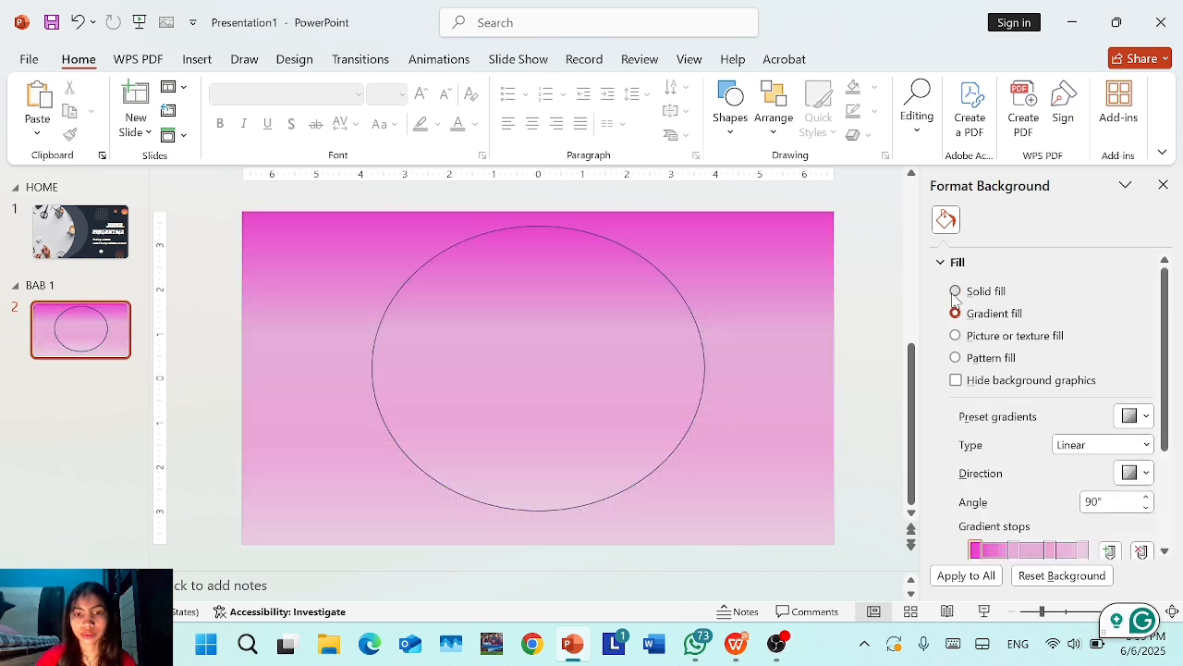
left_click(955, 291)
- Set the oval's solid outline to the custom dark magenta #670151
left_click(592, 407)
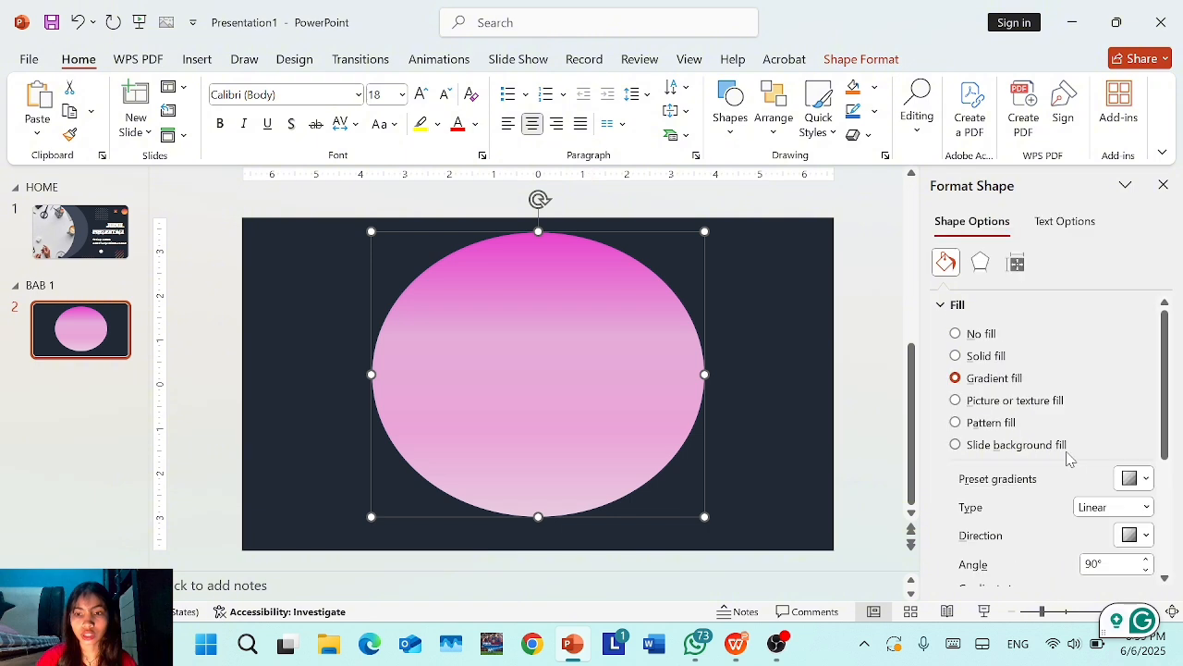
scroll(1068, 459, "down", 3)
scroll(1045, 558, "down", 2)
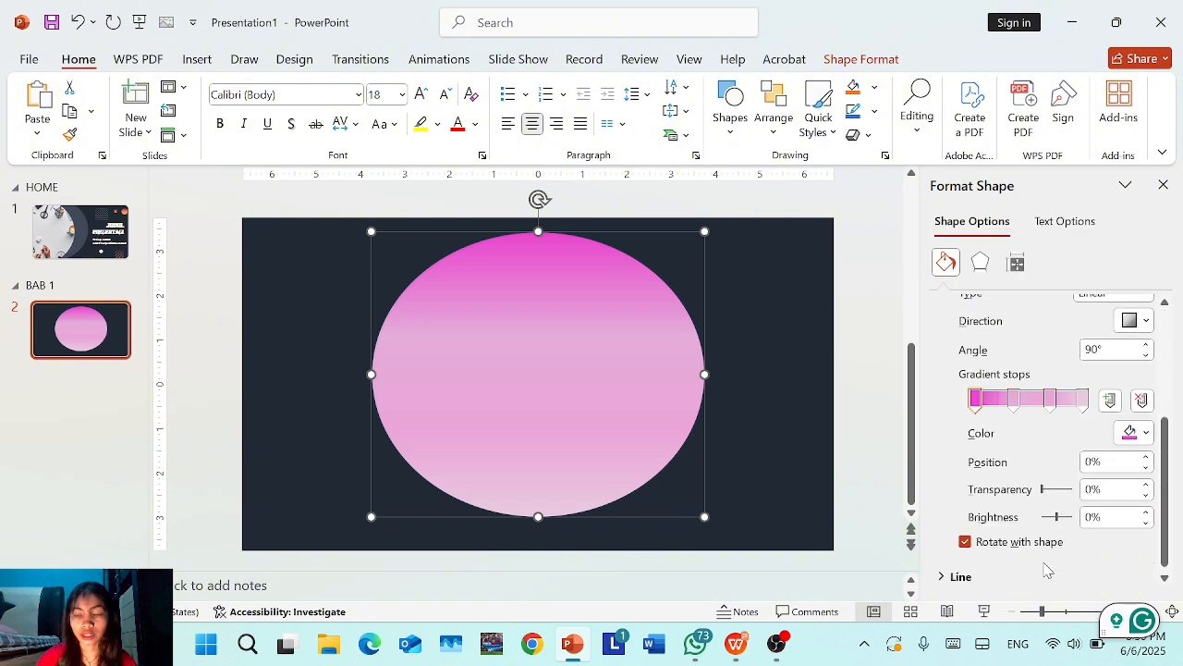
left_click(971, 581)
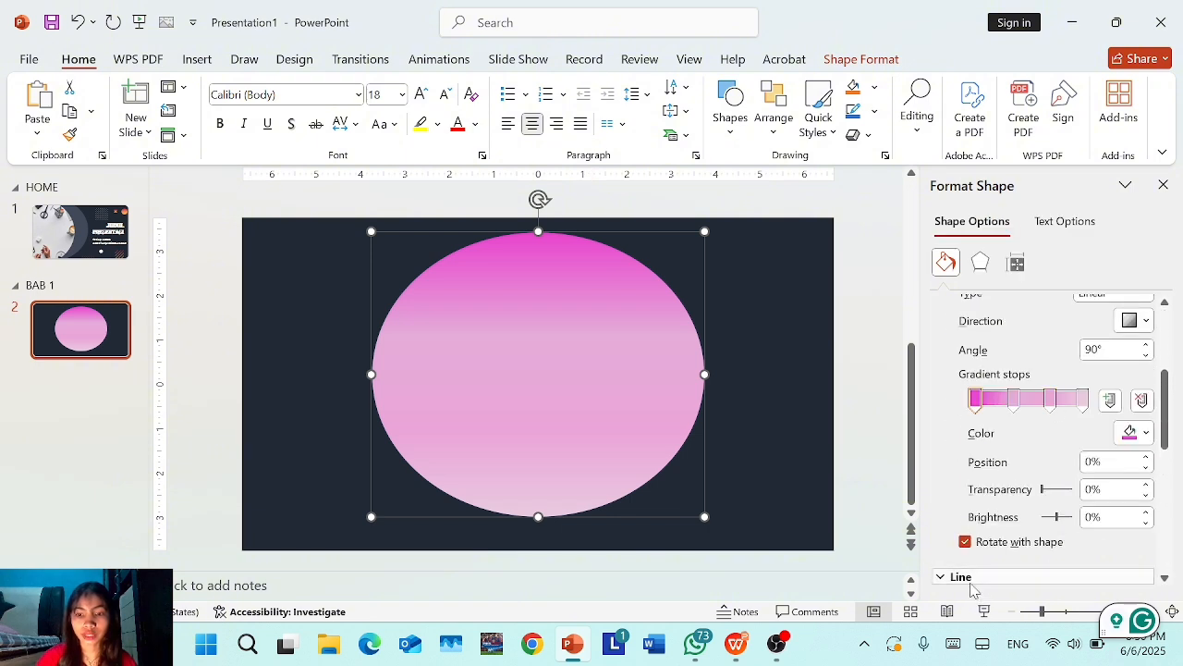
scroll(971, 587, "down", 3)
scroll(978, 493, "down", 2)
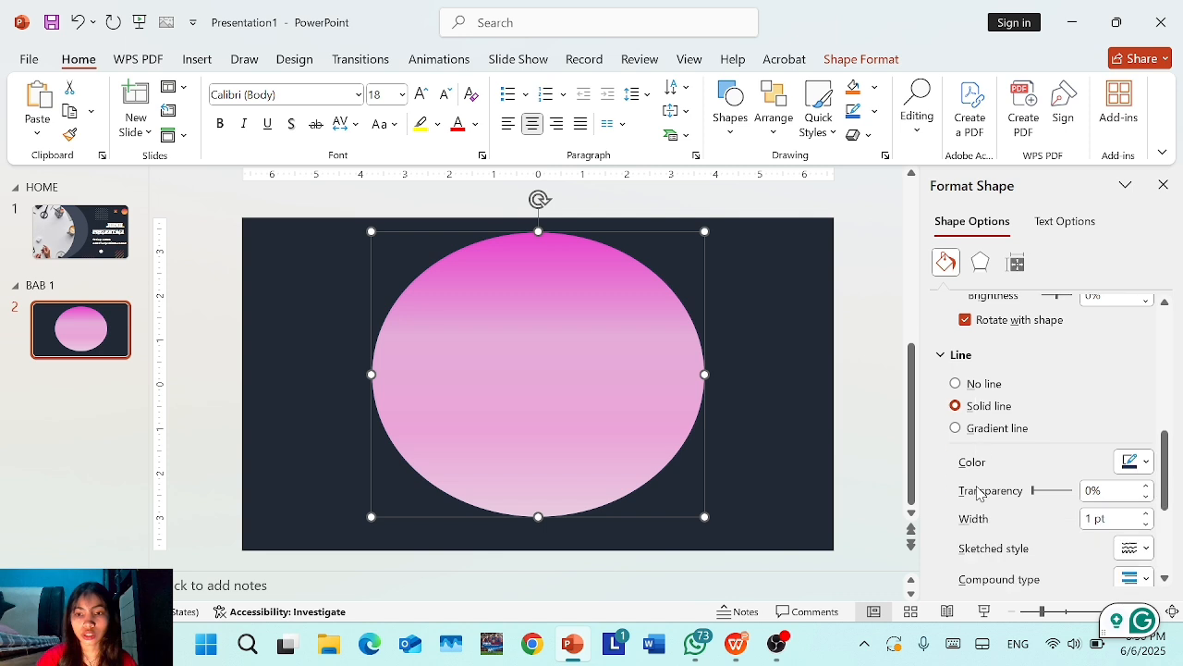
scroll(1040, 518, "down", 2)
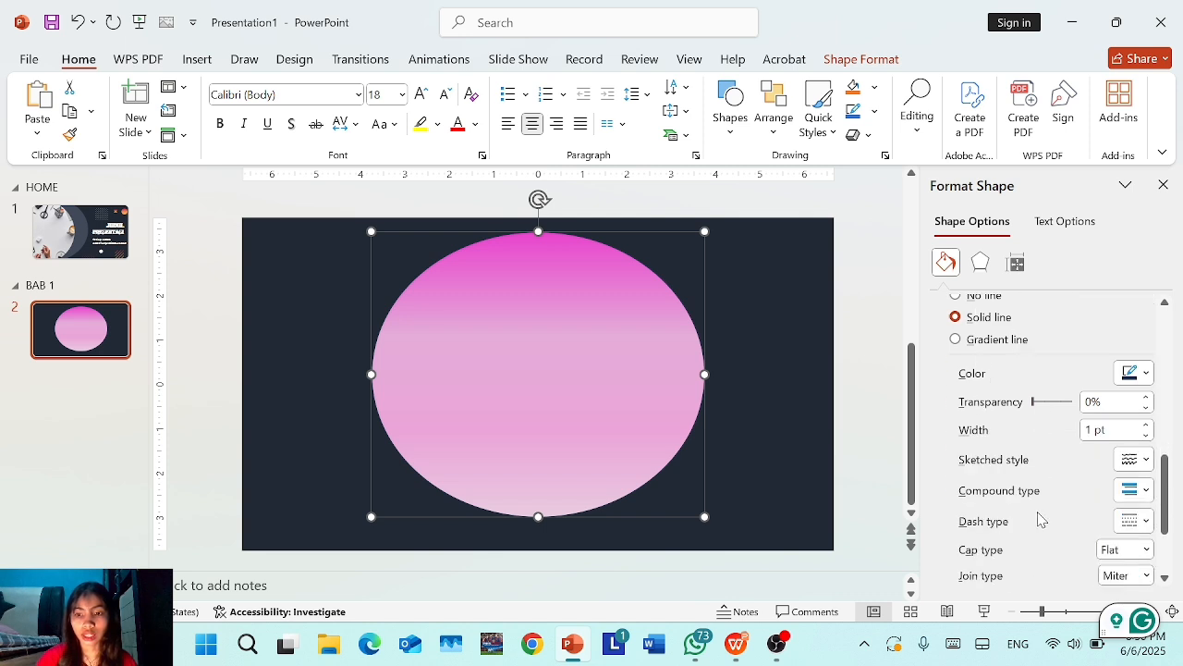
left_click(1146, 376)
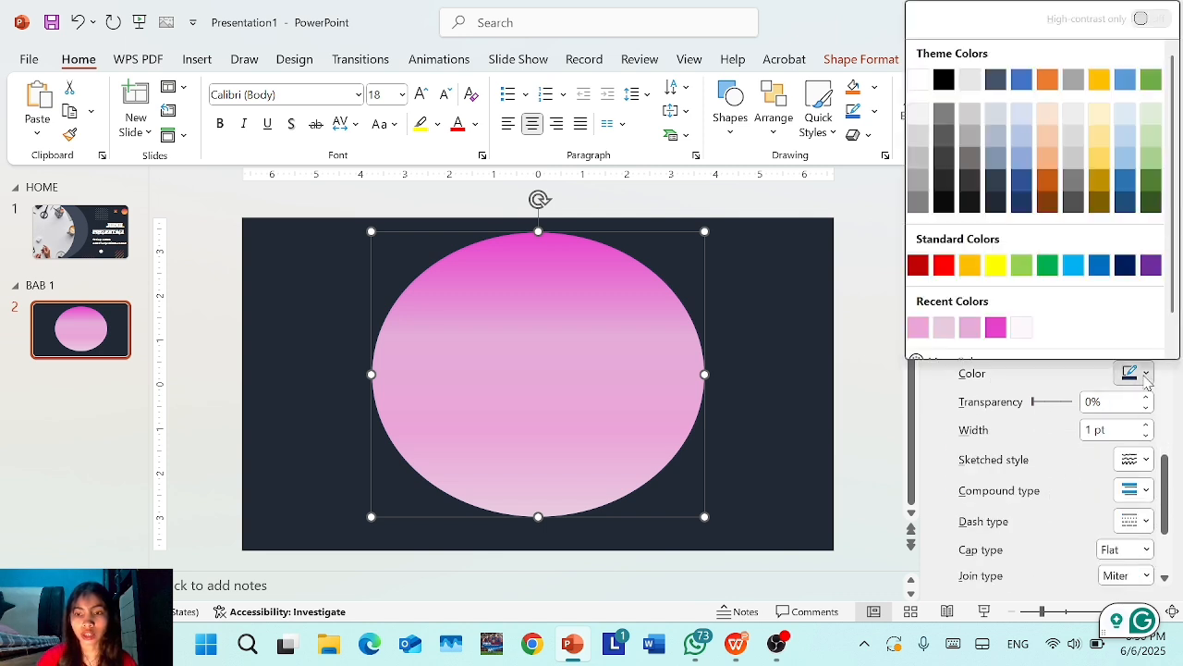
left_click(1013, 361)
left_click(587, 215)
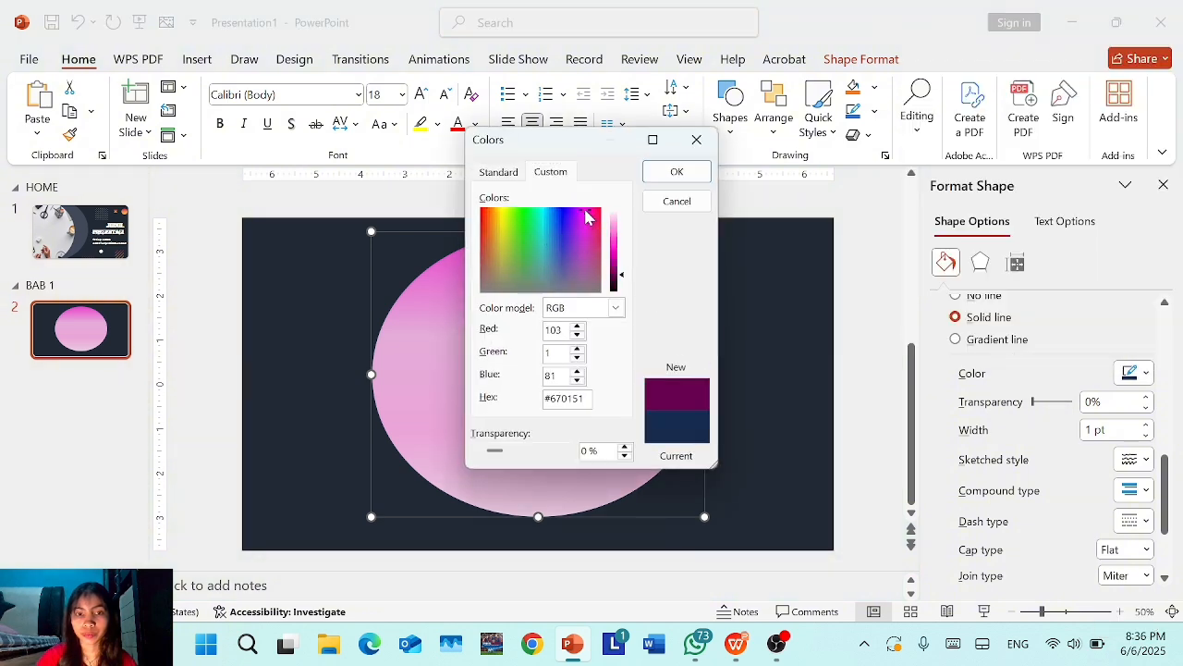
left_click(675, 174)
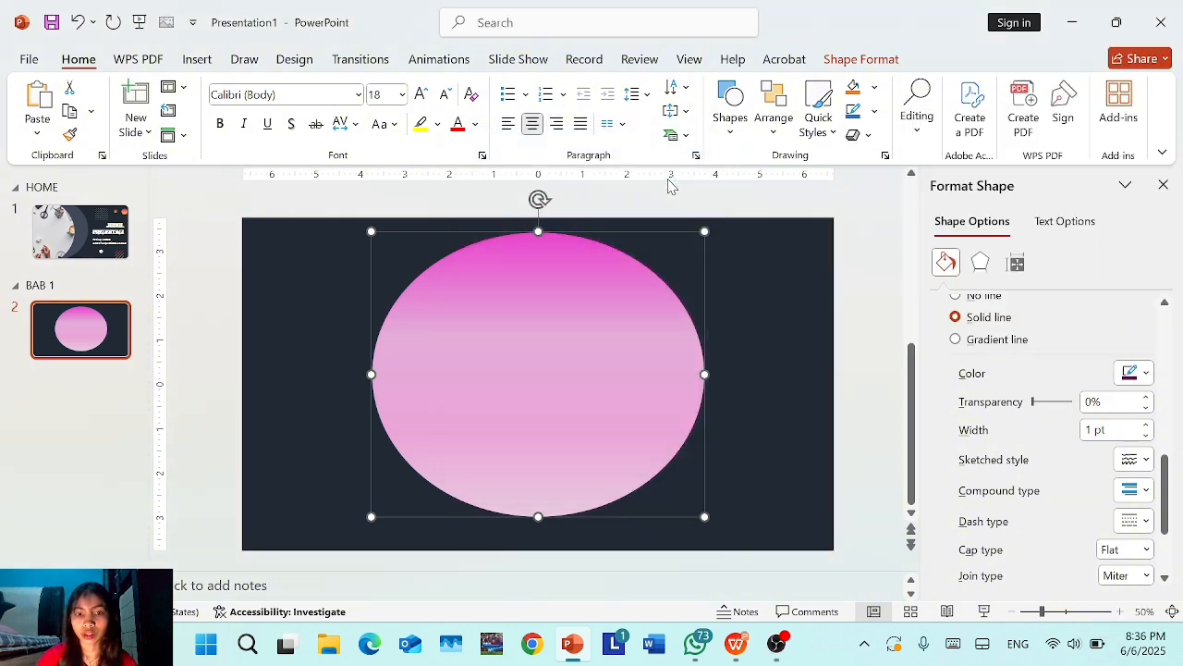
- Thicken the oval's outline to a width of 11.5 pt
left_click(1145, 424)
left_click(1146, 424)
left_click(1145, 425)
left_click(1145, 424)
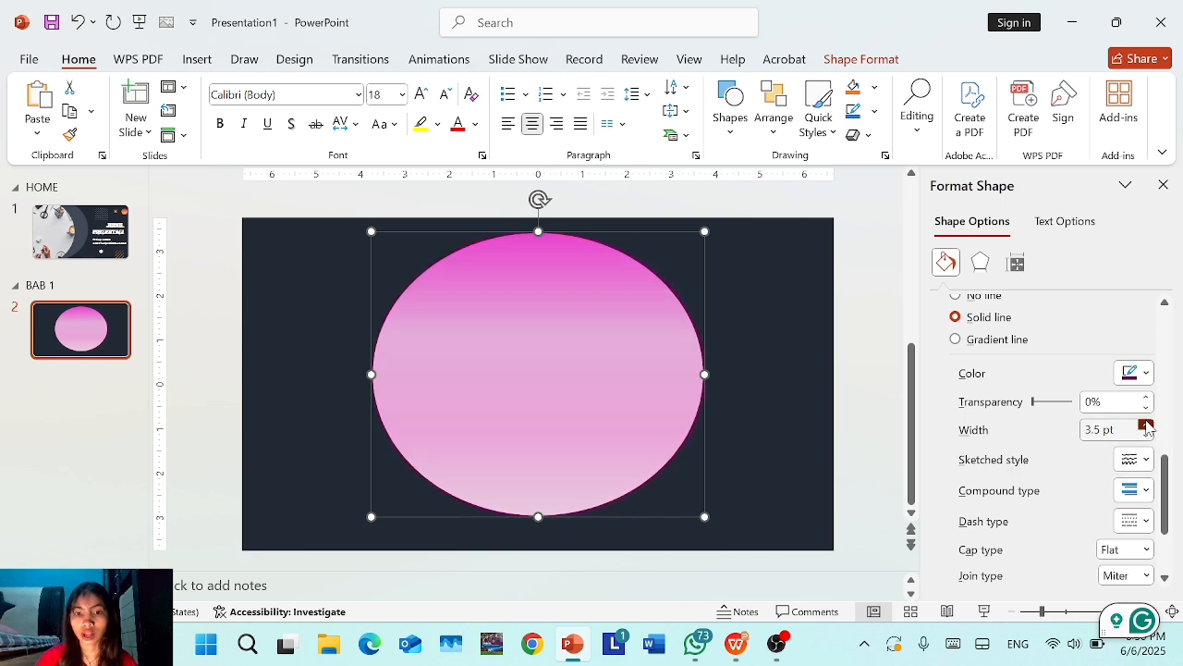
left_click(1145, 425)
left_click(1145, 425)
left_click(1146, 425)
left_click(1145, 425)
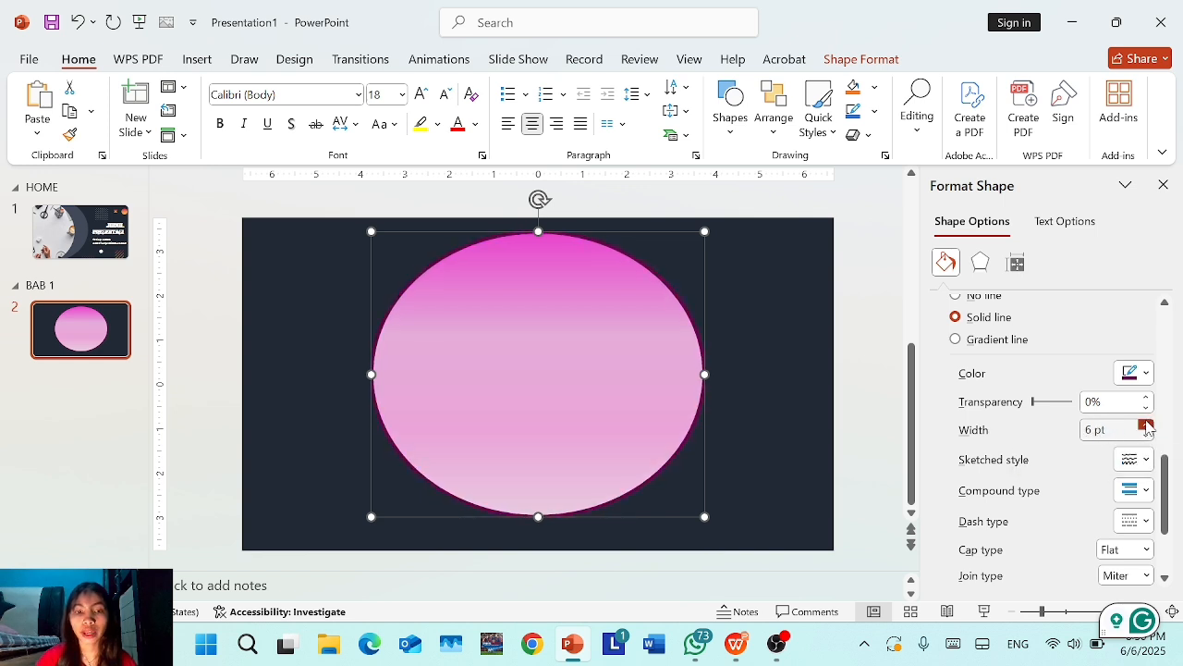
left_click(1146, 425)
left_click(1146, 425)
left_click(1145, 424)
left_click(1145, 424)
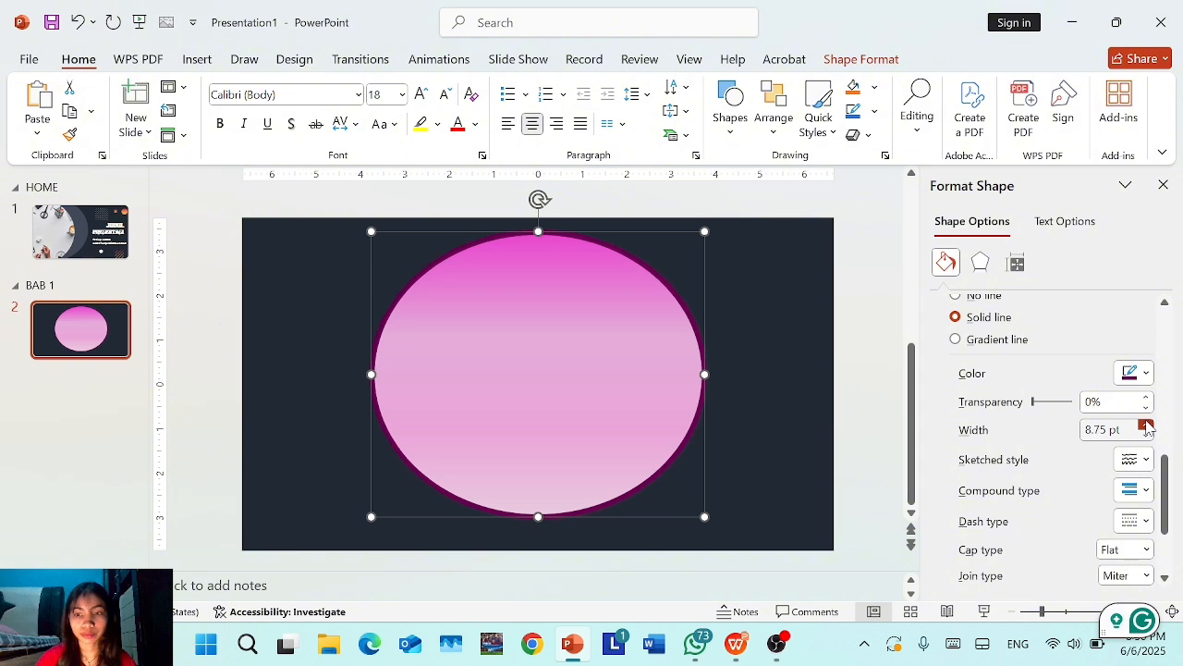
left_click(1145, 425)
left_click(1146, 425)
left_click(1145, 425)
left_click(1145, 424)
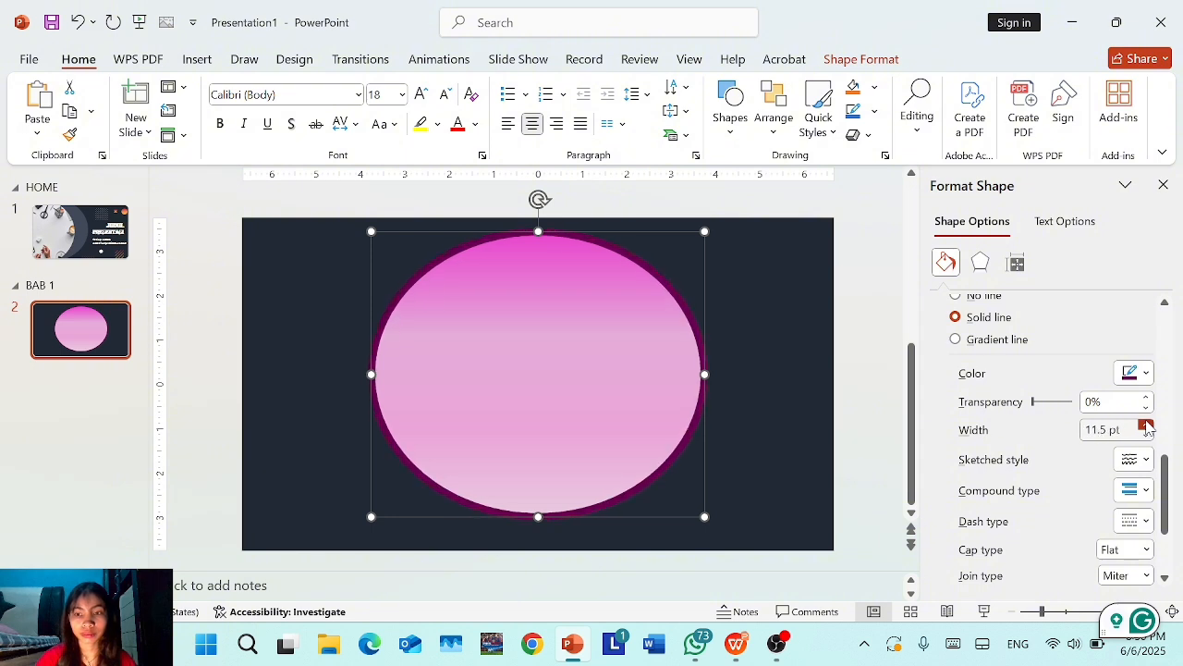